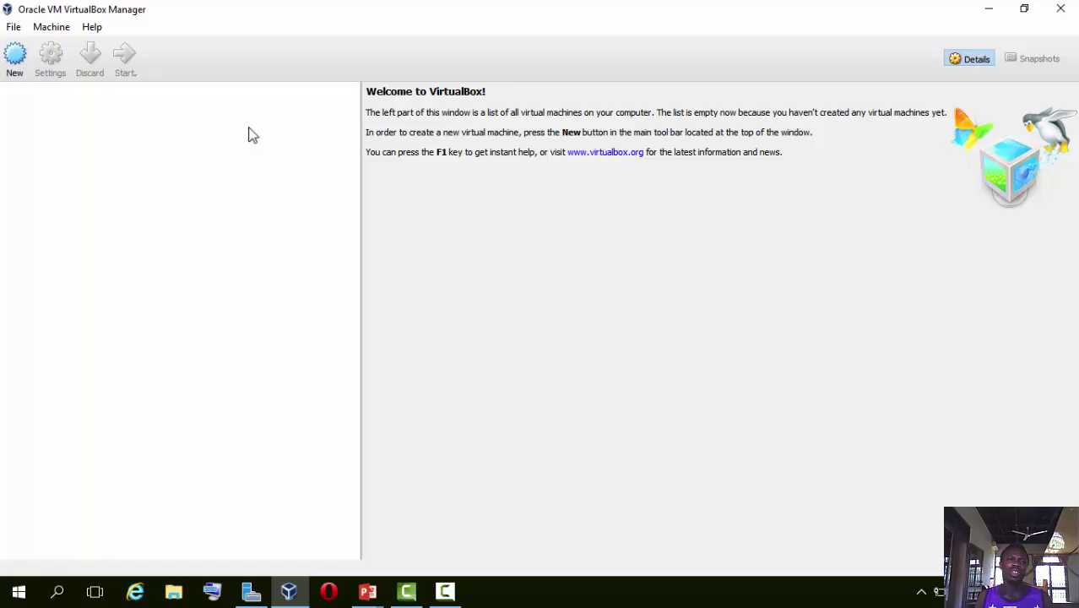
Start a new VM named WINDOWS SERVER 2016 with version Other Windows (64-bit).
{"action": "left_click", "coordinate": [18, 65]}
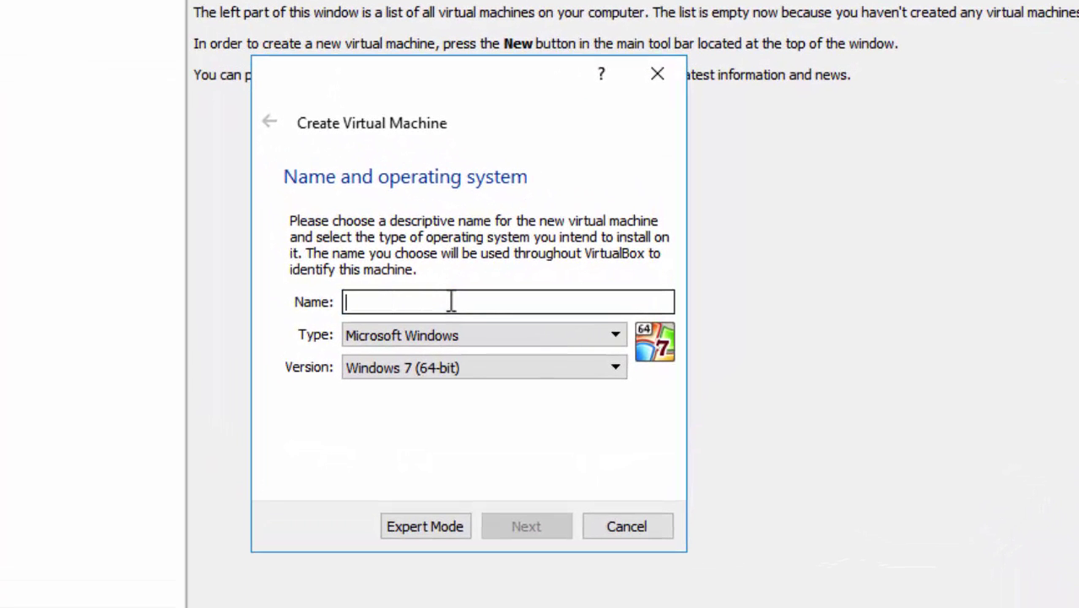
{"action": "type", "text": "WIN"}
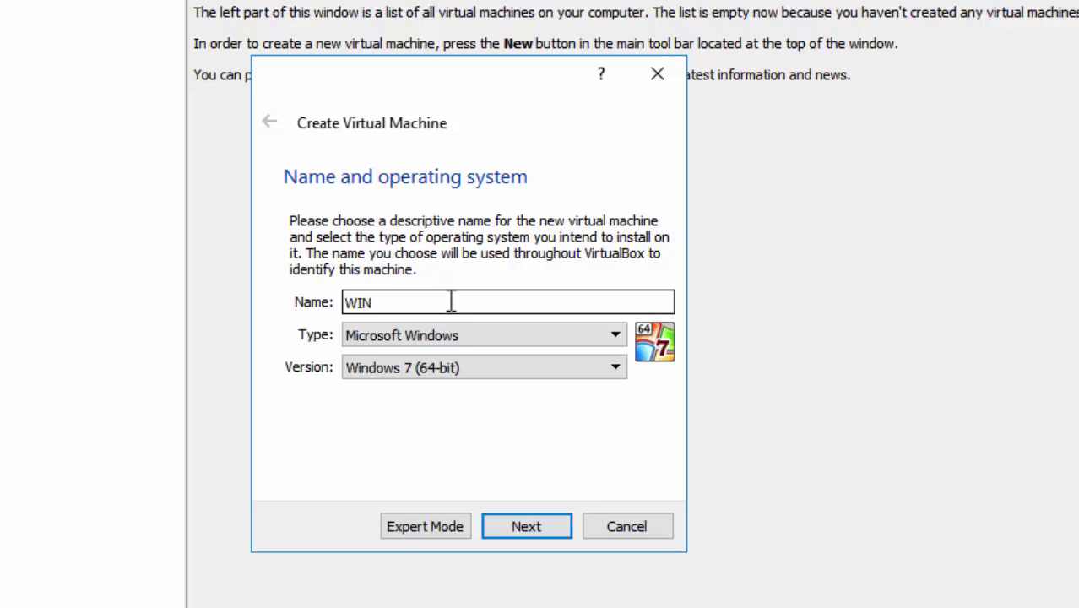
{"action": "type", "text": "DOWS SERVE"}
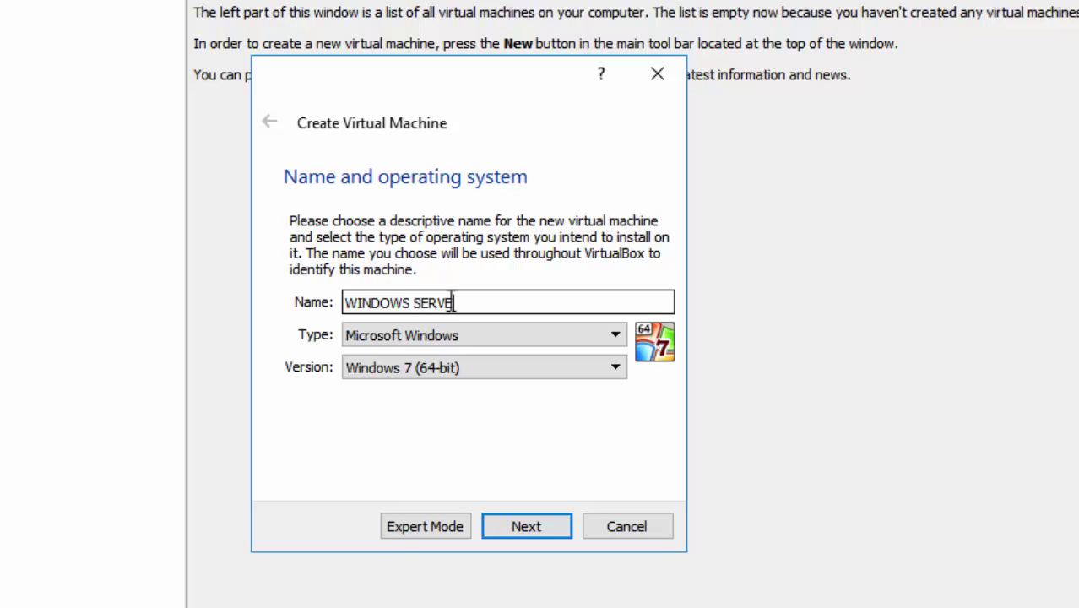
{"action": "type", "text": "R 2016"}
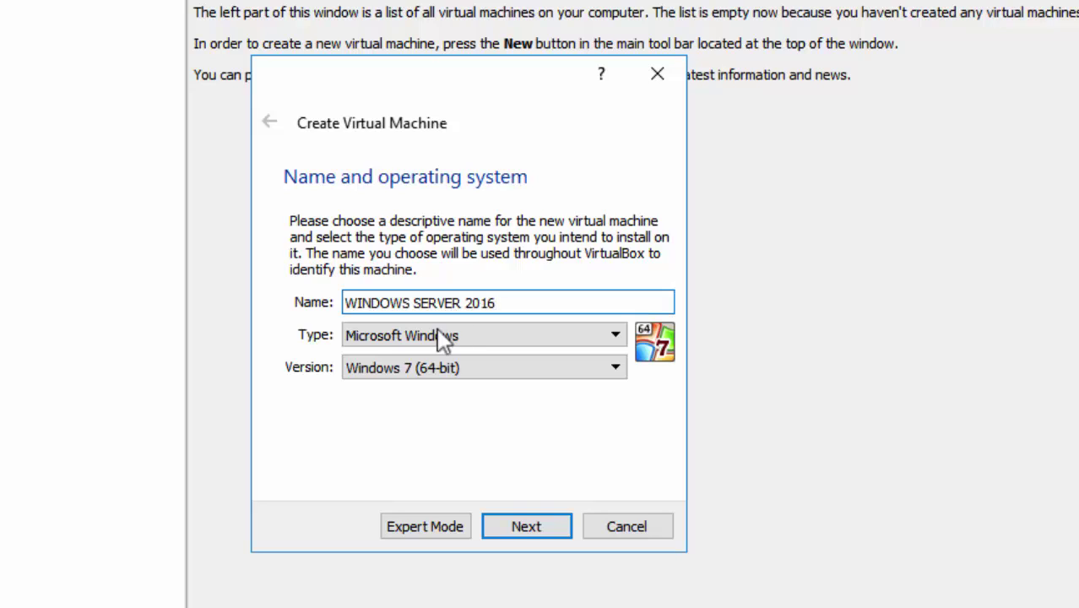
{"action": "left_click", "coordinate": [442, 368]}
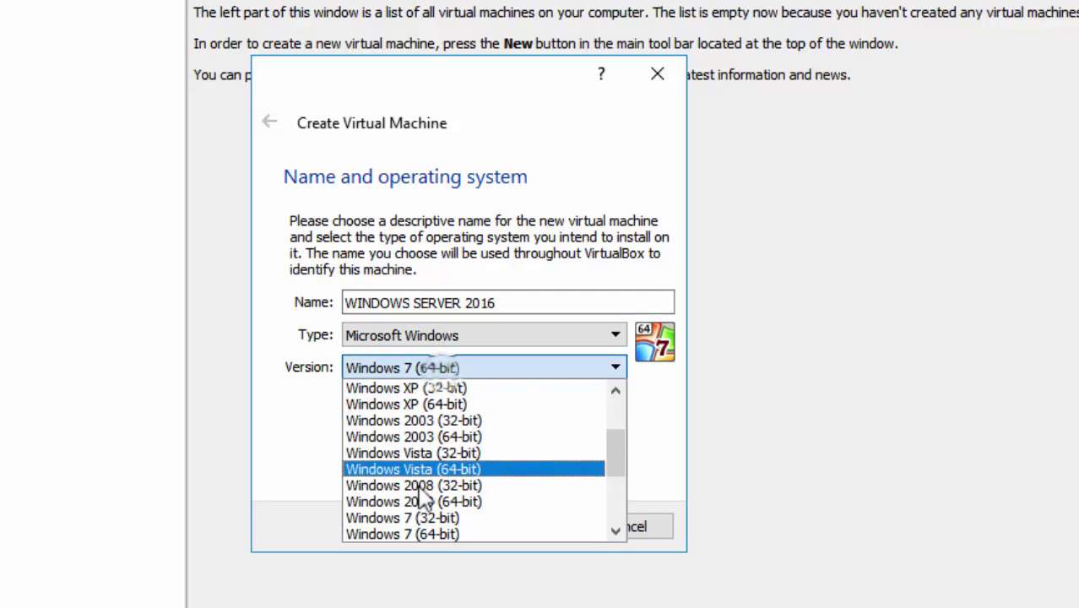
{"action": "scroll", "coordinate": [418, 507], "scroll_direction": "down", "scroll_amount": 3}
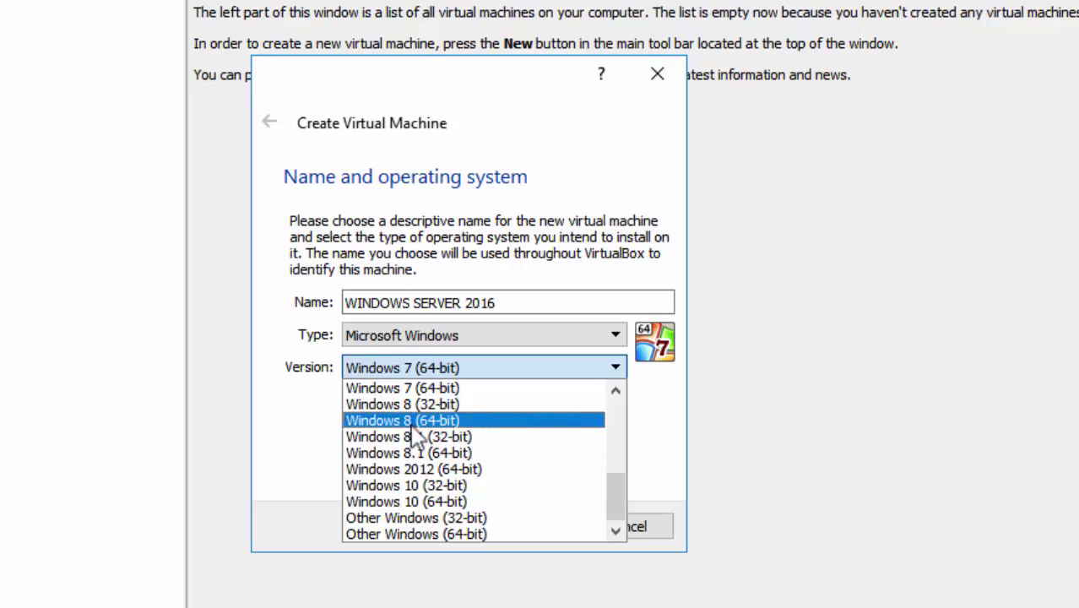
{"action": "left_click", "coordinate": [424, 533]}
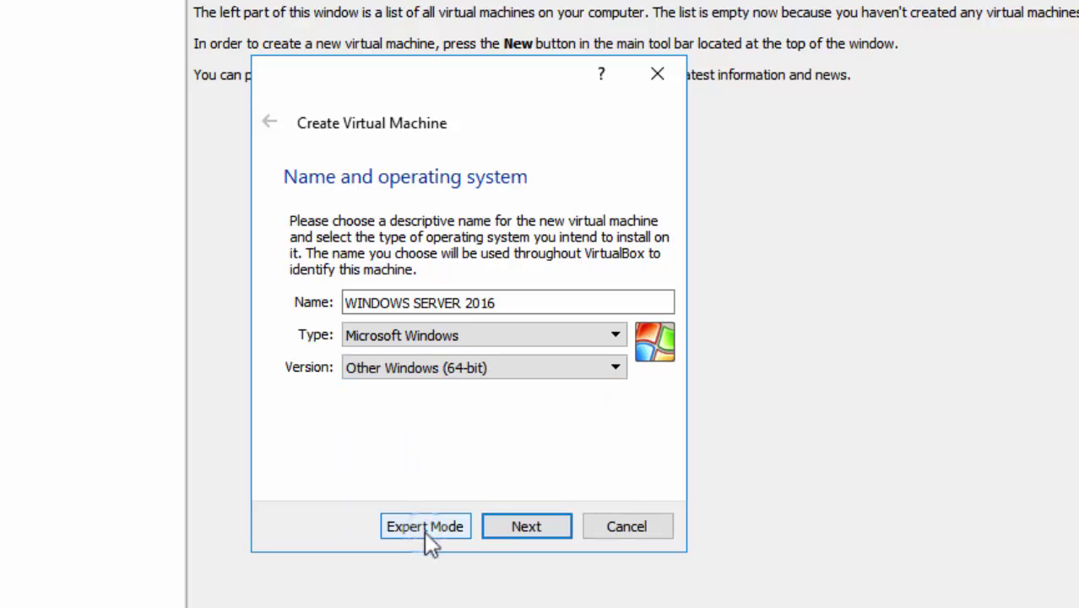
Give the VM 4096 MB of memory and advance to the hard disk page.
{"action": "left_click", "coordinate": [522, 538]}
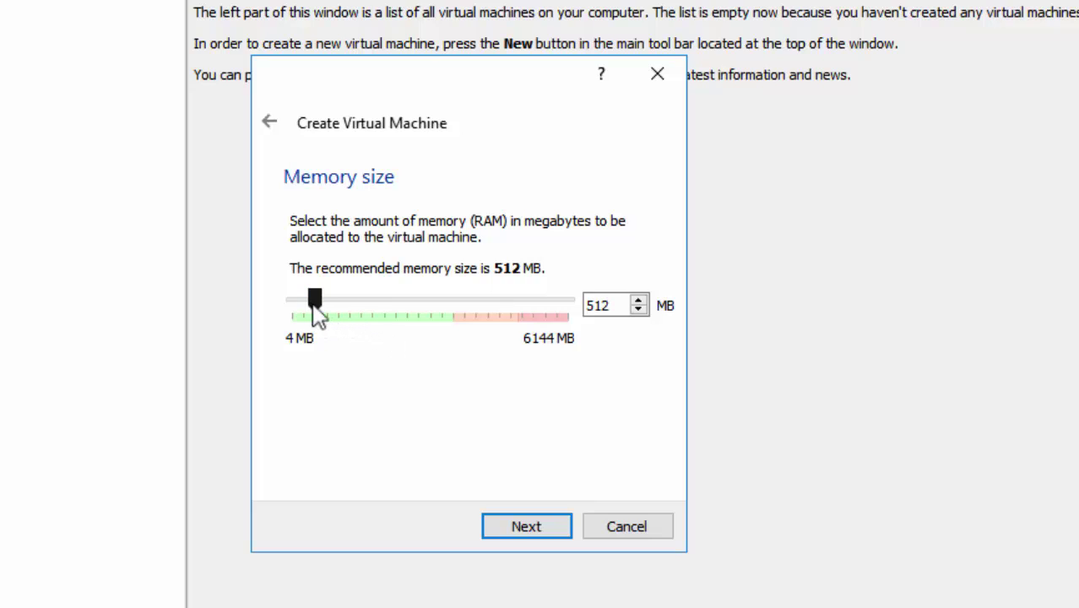
{"action": "left_click_drag", "start_coordinate": [324, 303], "coordinate": [476, 319]}
{"action": "left_click", "coordinate": [535, 523]}
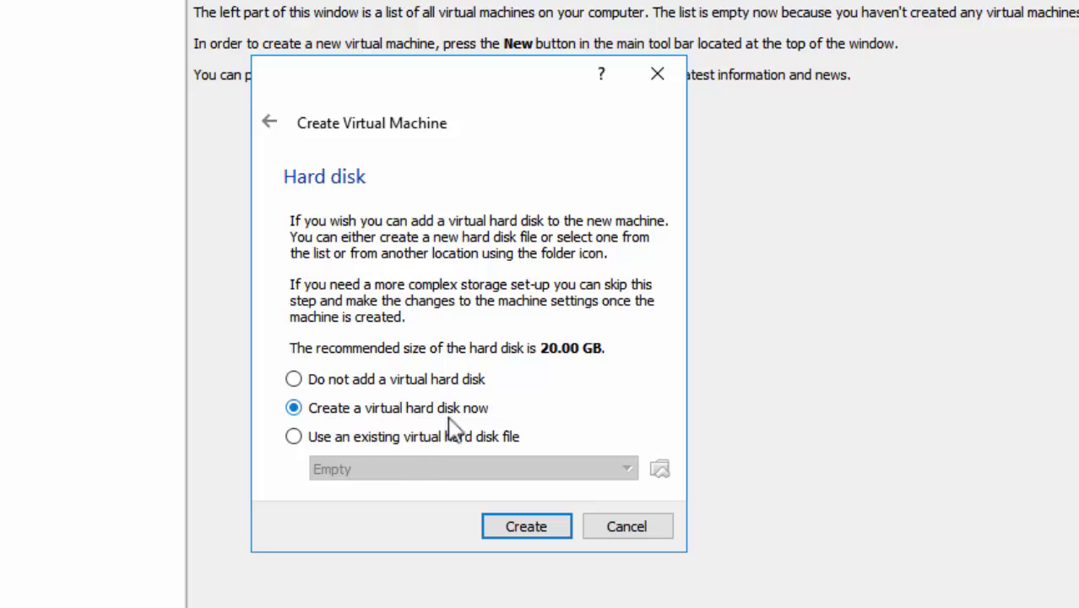
Create a dynamically allocated 20.00 GB VDI hard disk for the VM.
{"action": "left_click", "coordinate": [515, 529]}
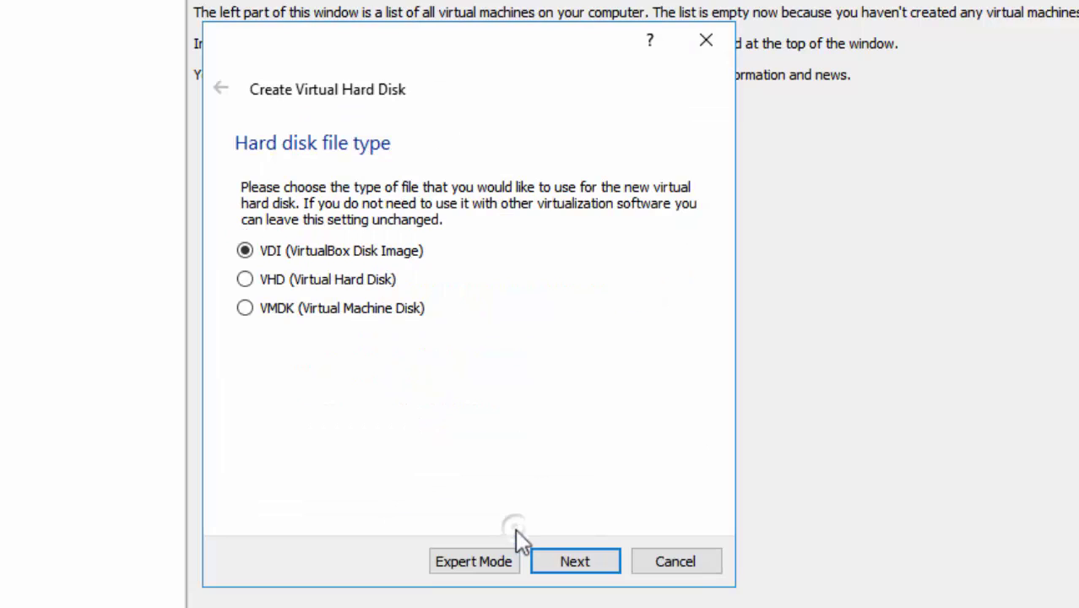
{"action": "left_click", "coordinate": [568, 563]}
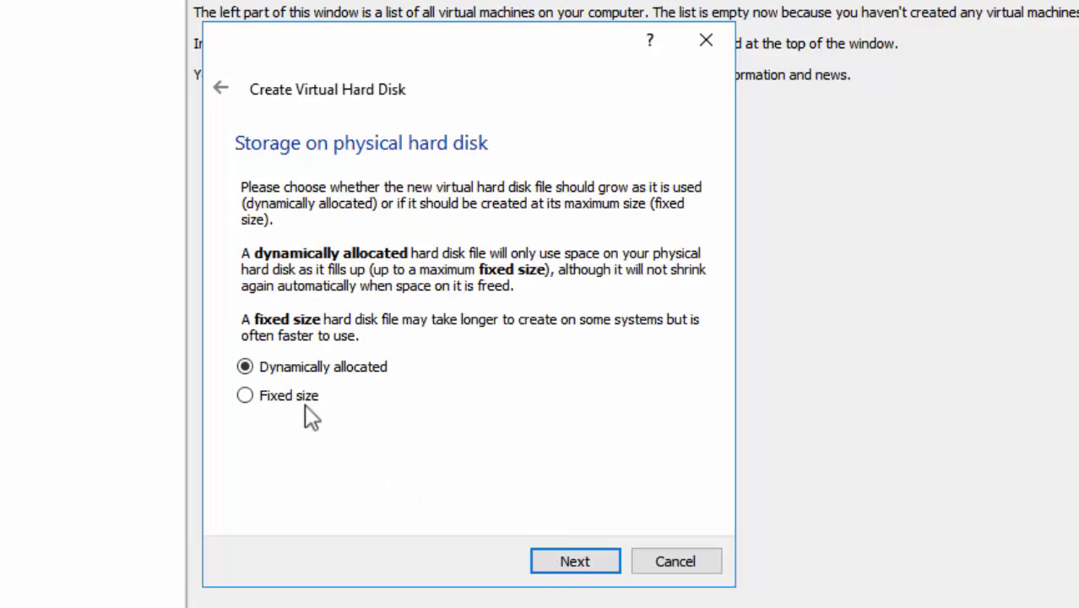
{"action": "left_click", "coordinate": [557, 566]}
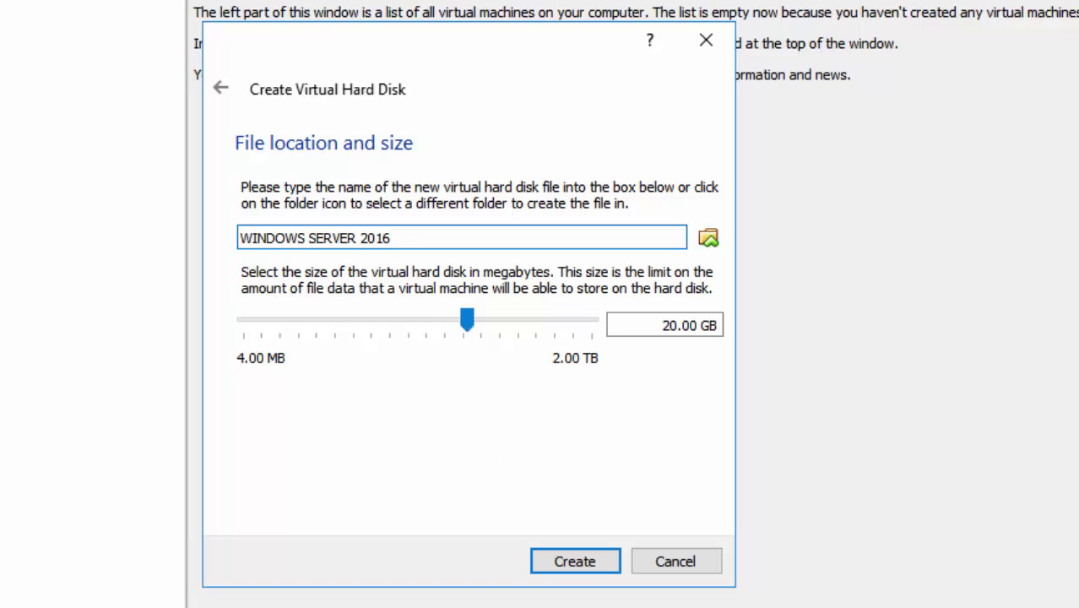
{"action": "left_click", "coordinate": [585, 564]}
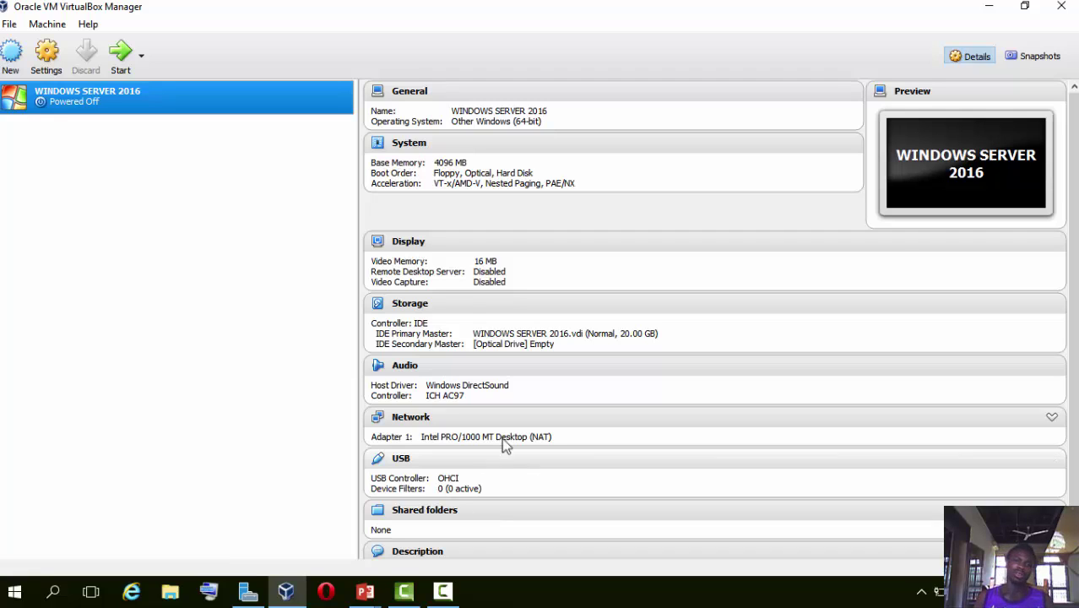
Load w_s_2016_x64_dvd_9718492.iso from E:\OPERATING SYSTEMS into the VM's optical drive.
{"action": "left_click", "coordinate": [515, 345]}
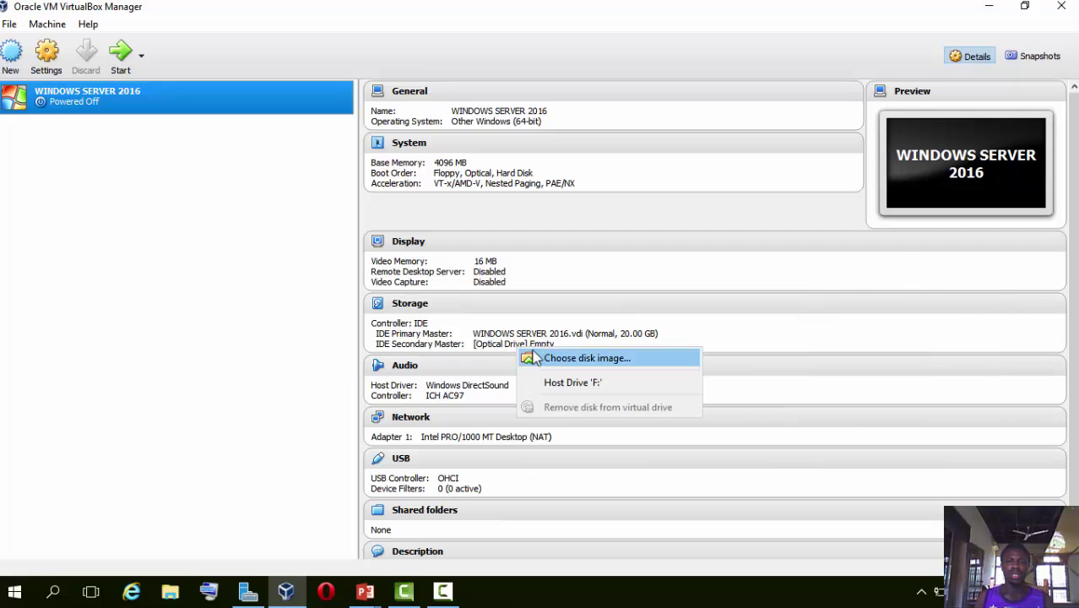
{"action": "left_click", "coordinate": [493, 355]}
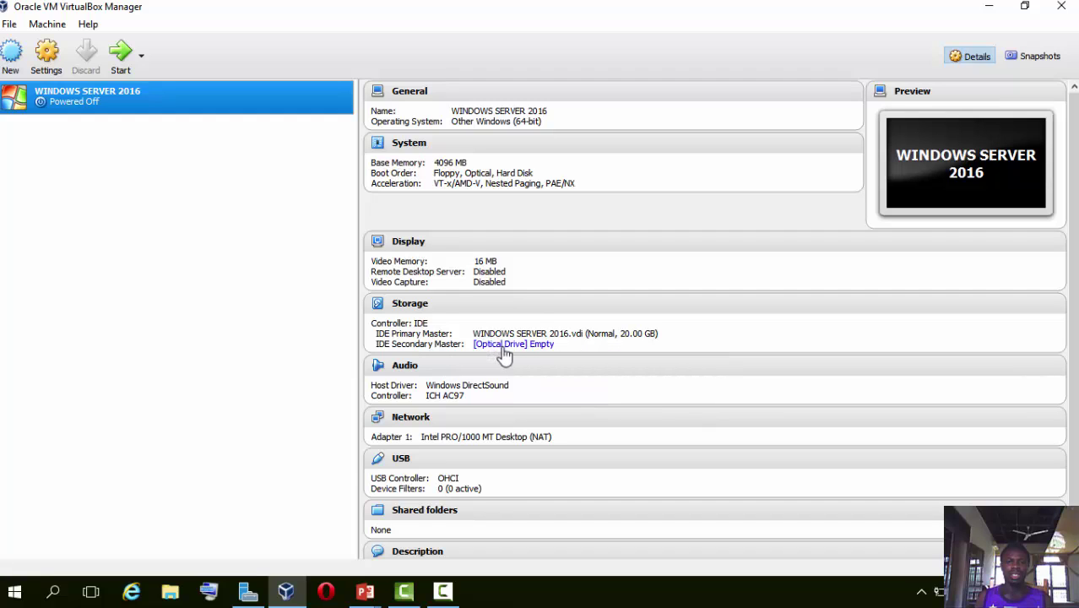
{"action": "left_click", "coordinate": [508, 346]}
{"action": "left_click", "coordinate": [558, 357]}
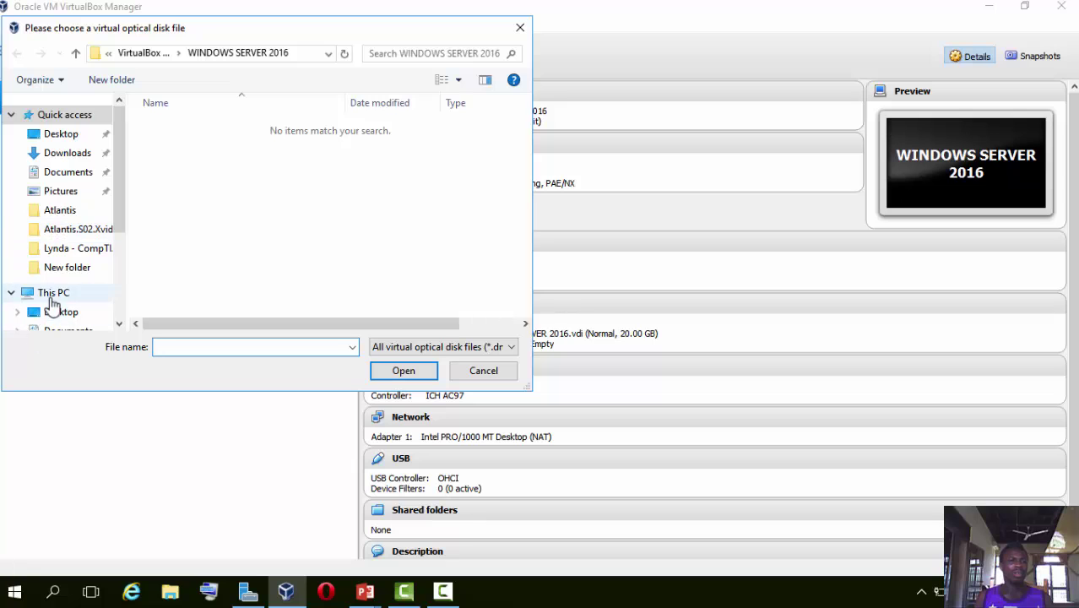
{"action": "left_click", "coordinate": [54, 293]}
{"action": "scroll", "coordinate": [121, 208], "scroll_direction": "down", "scroll_amount": 3}
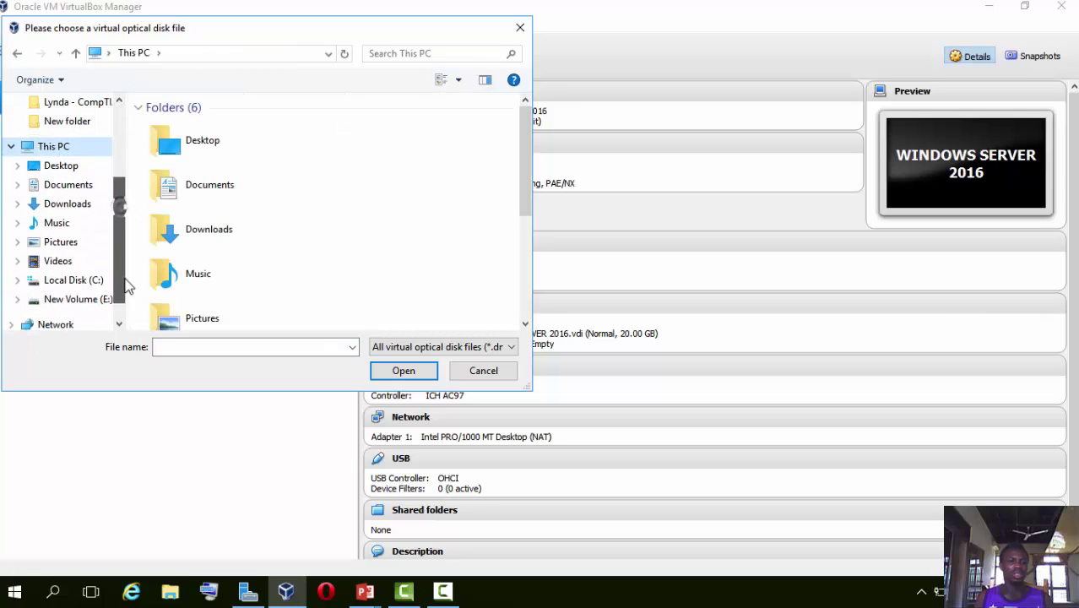
{"action": "left_click", "coordinate": [85, 299]}
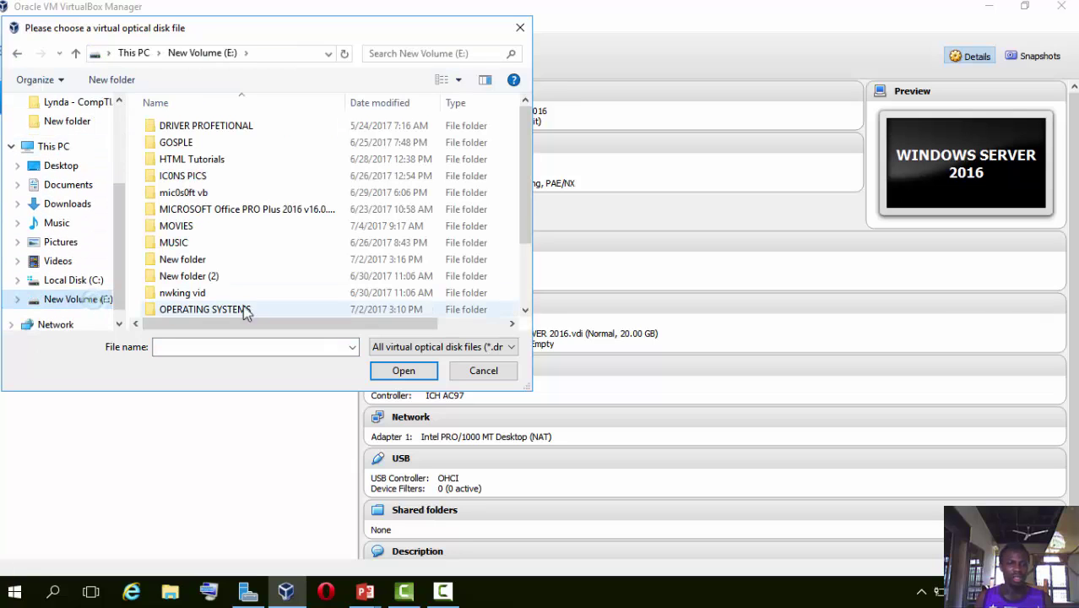
{"action": "double_click", "coordinate": [194, 309]}
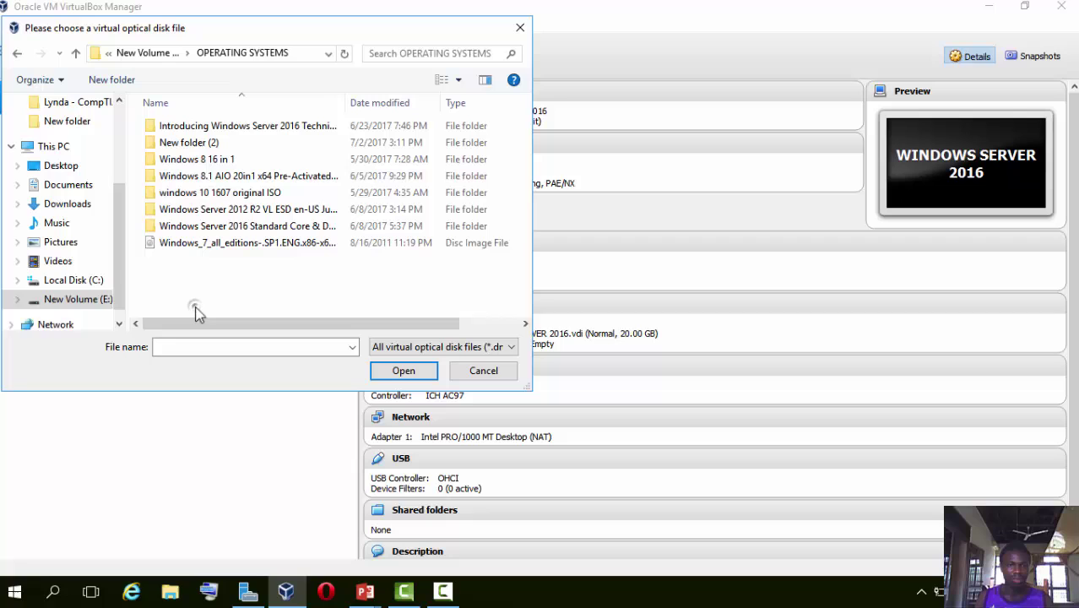
{"action": "double_click", "coordinate": [205, 228]}
{"action": "double_click", "coordinate": [201, 145]}
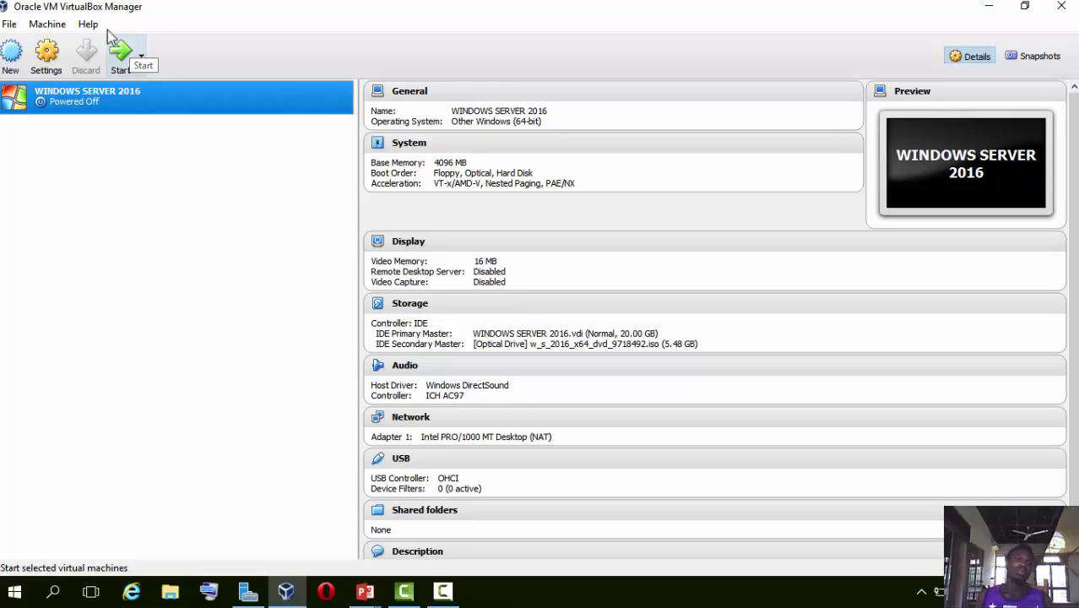
Start the WINDOWS SERVER 2016 VM and maximize its window until Windows Setup appears.
{"action": "left_click", "coordinate": [116, 59]}
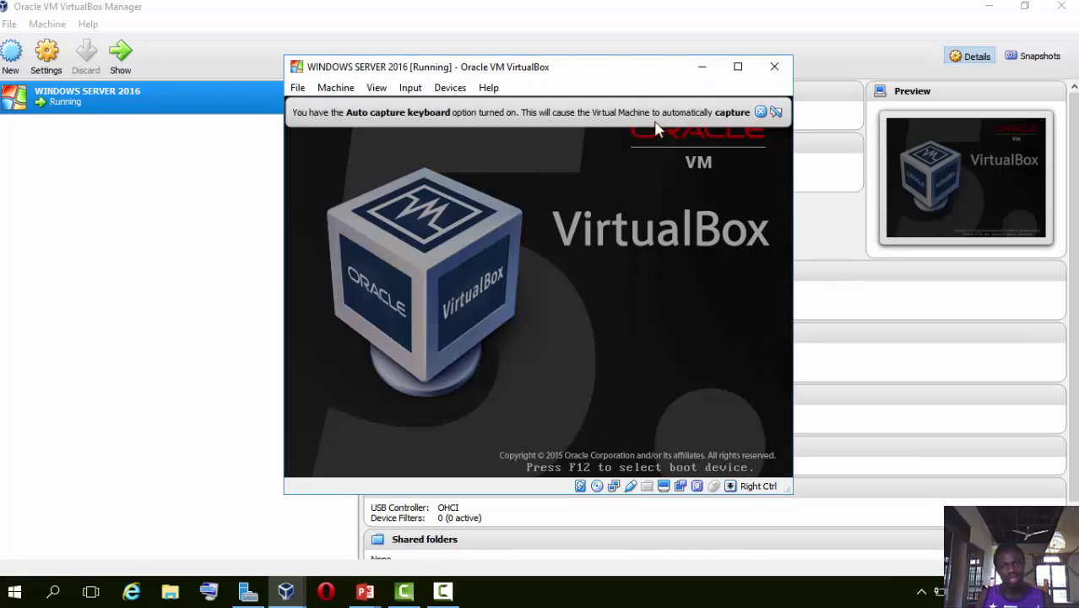
{"action": "left_click", "coordinate": [760, 112]}
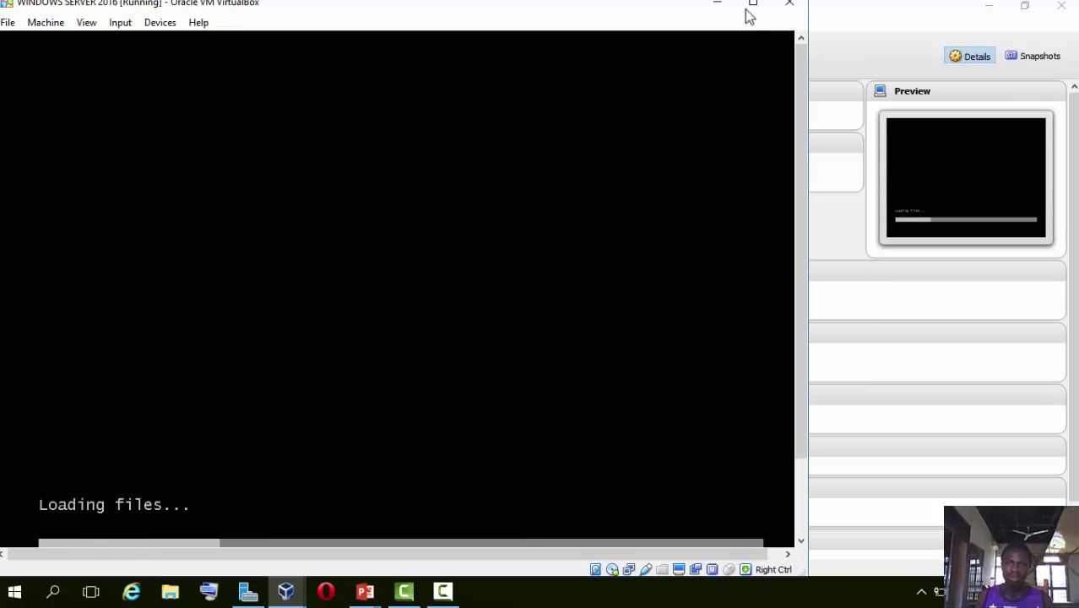
{"action": "left_click", "coordinate": [754, 7]}
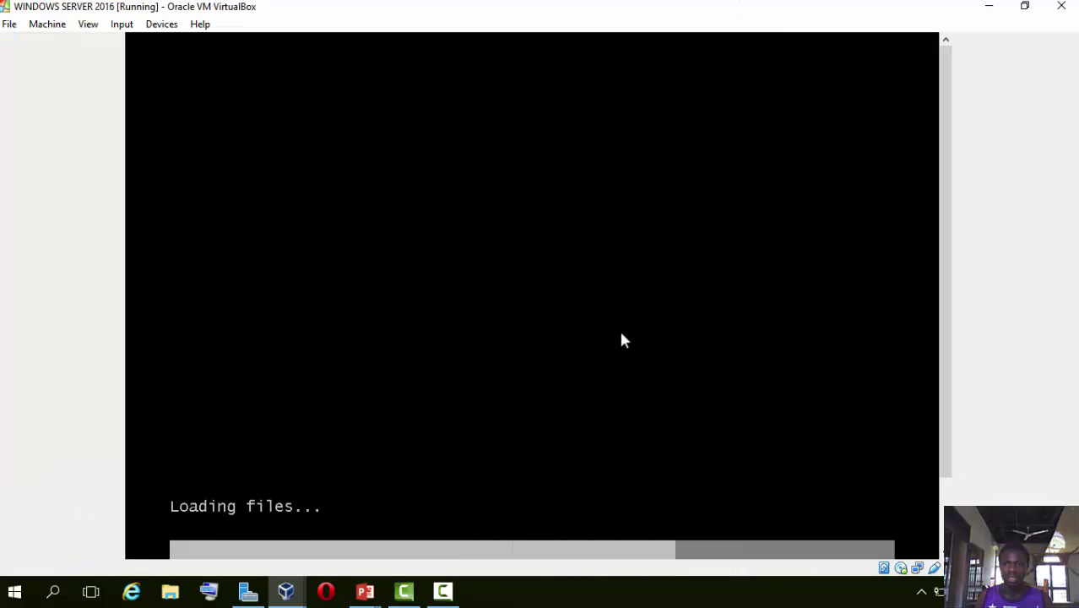
{"action": "left_click_drag", "start_coordinate": [945, 283], "coordinate": [947, 314]}
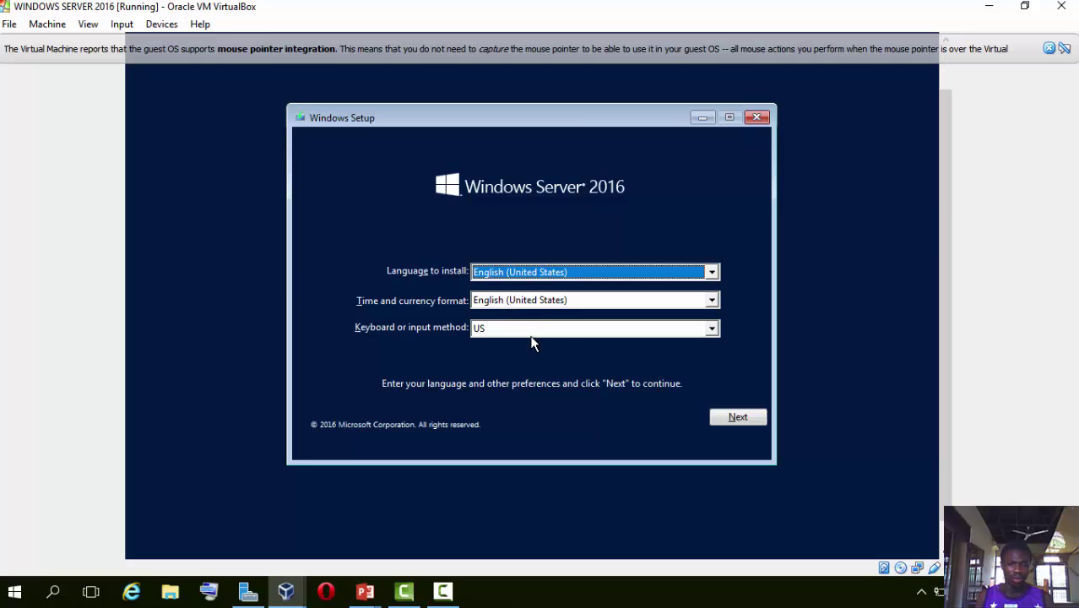
Accept English (United States) defaults and begin the Windows installation.
{"action": "left_click", "coordinate": [731, 417]}
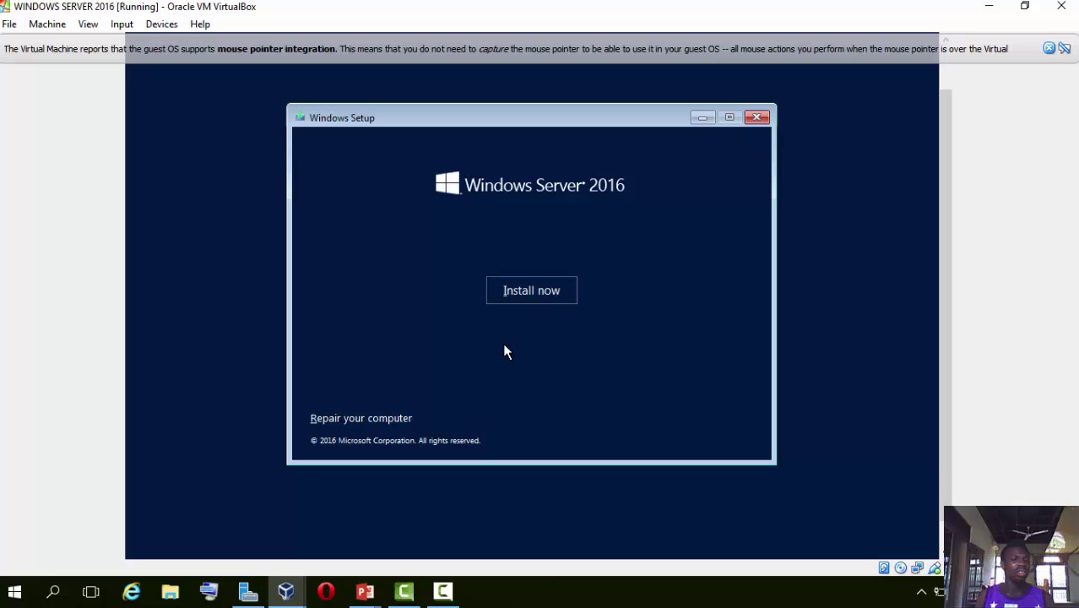
{"action": "left_click", "coordinate": [520, 295]}
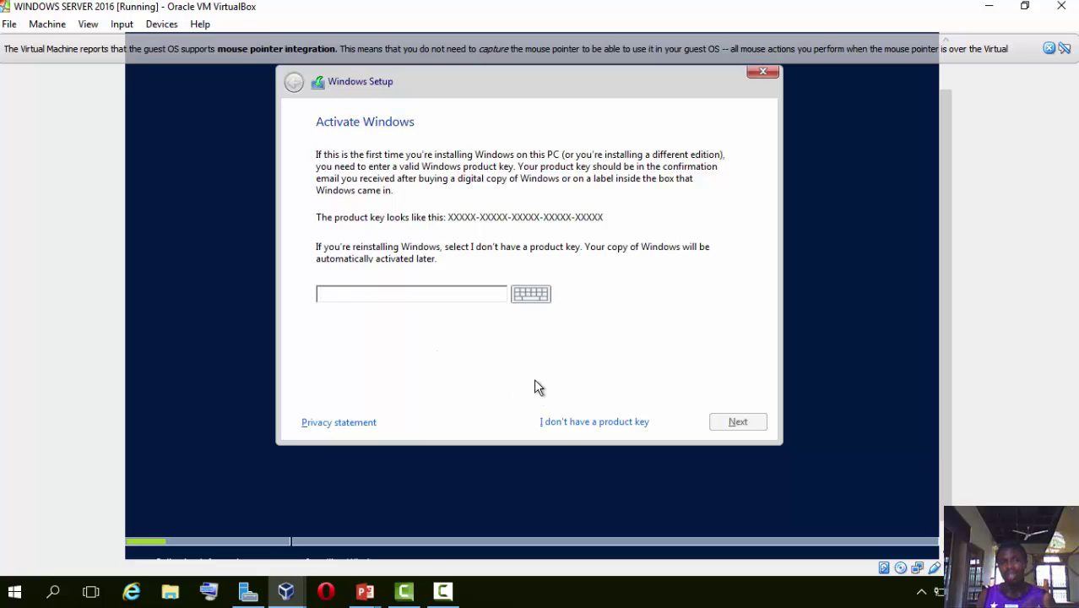
Skip the product key with 'I don't have a product key'.
{"action": "left_click", "coordinate": [563, 425]}
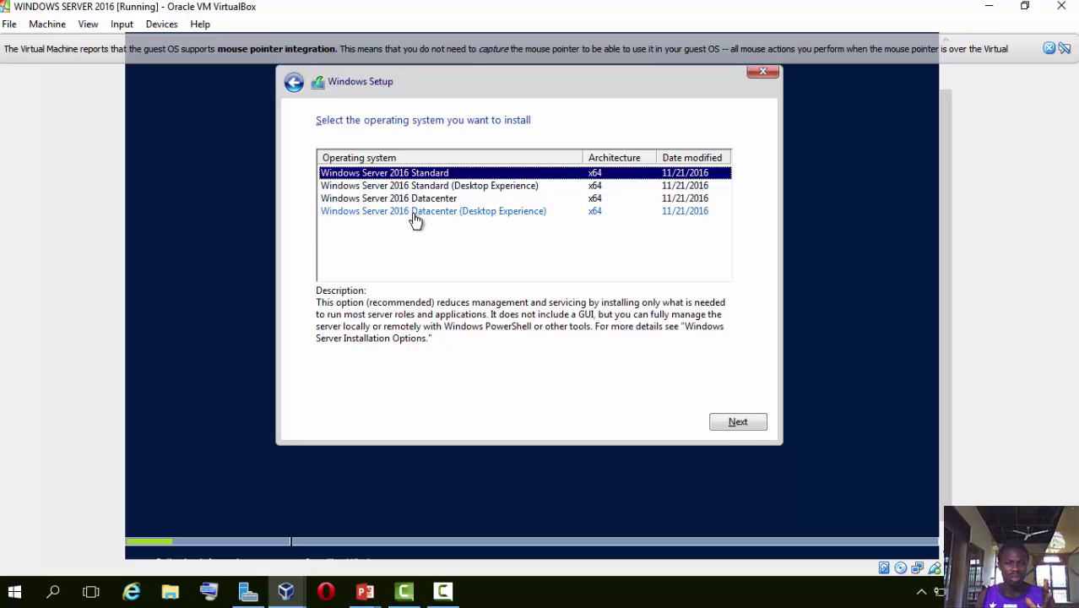
Select Windows Server 2016 Datacenter (Desktop Experience) and accept the license terms.
{"action": "left_click", "coordinate": [415, 212]}
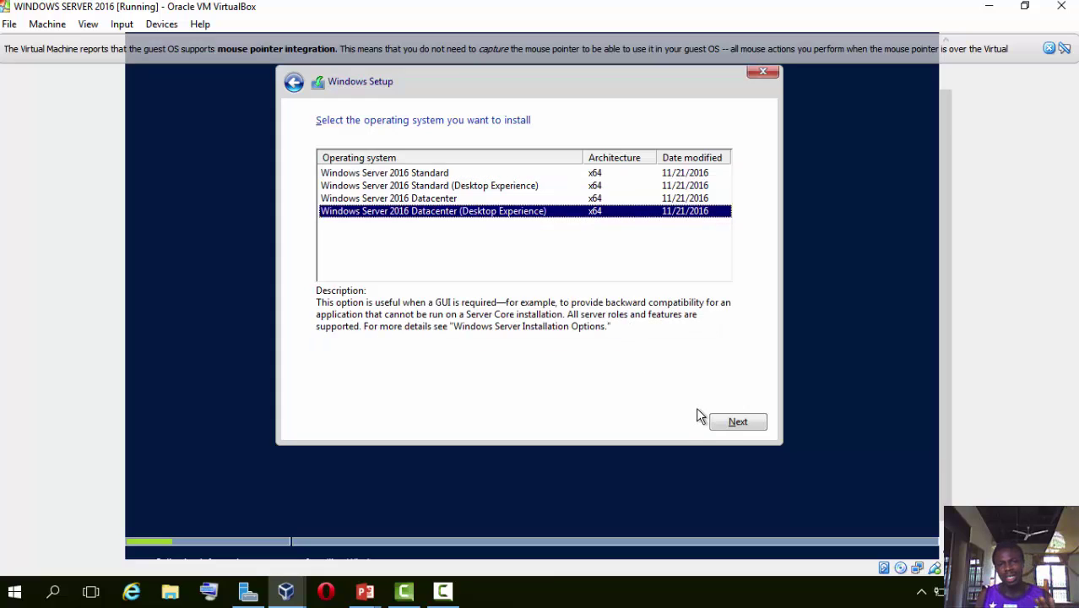
{"action": "left_click", "coordinate": [737, 422]}
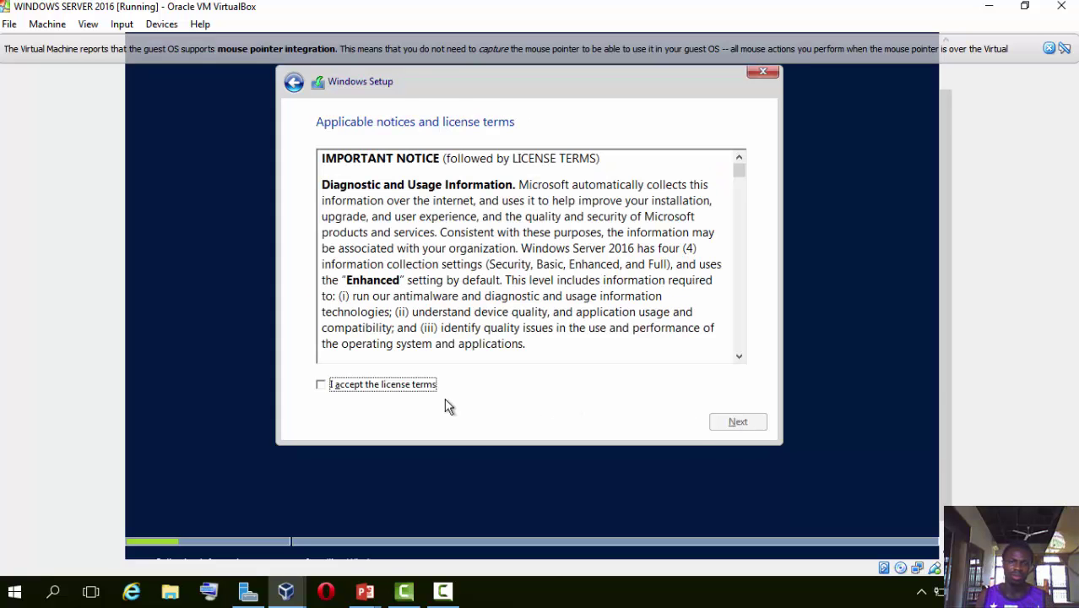
{"action": "left_click", "coordinate": [411, 390]}
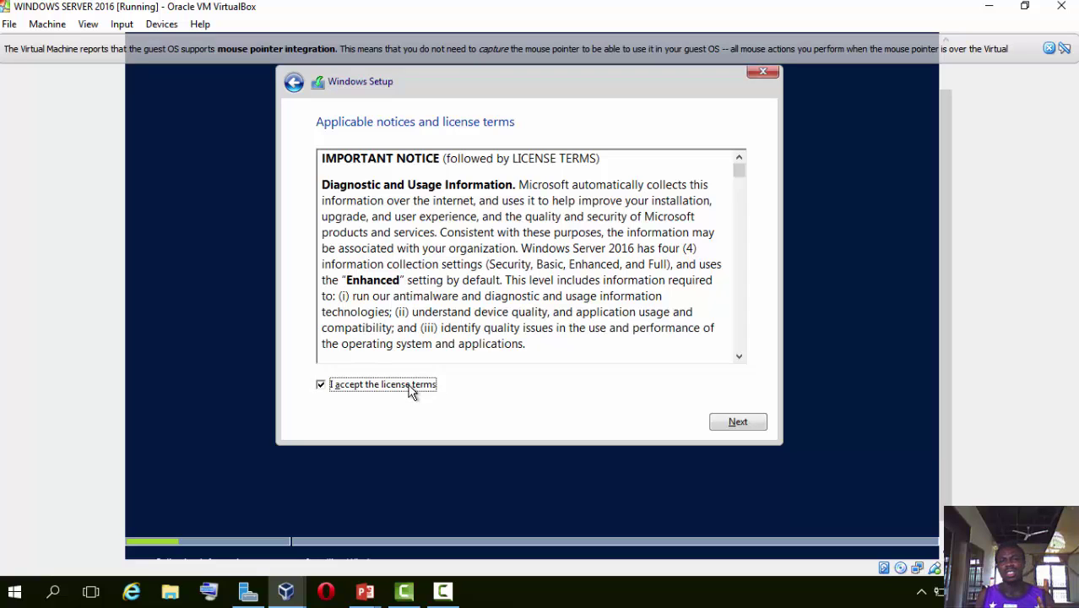
{"action": "left_click", "coordinate": [737, 422]}
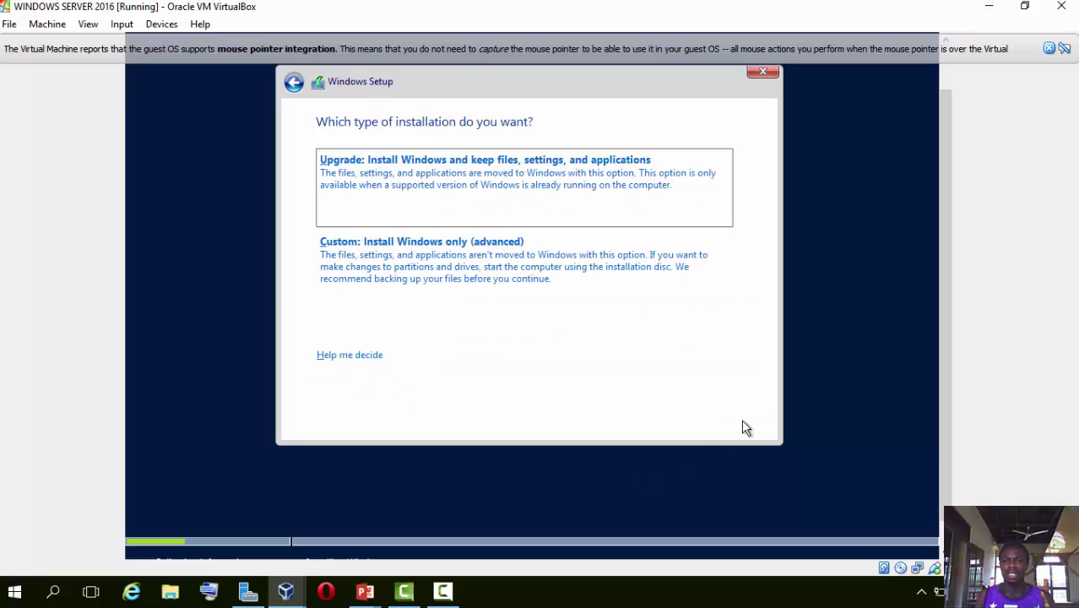
Choose Custom install, create a 20480 MB partition, and install onto Partition 2.
{"action": "left_click", "coordinate": [519, 261]}
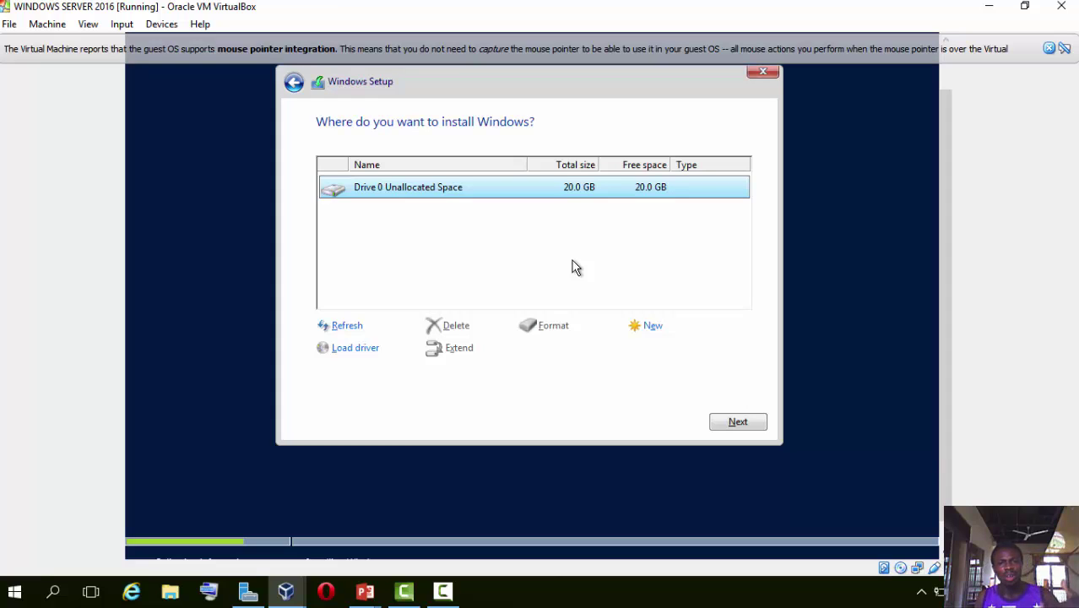
{"action": "left_click", "coordinate": [653, 330]}
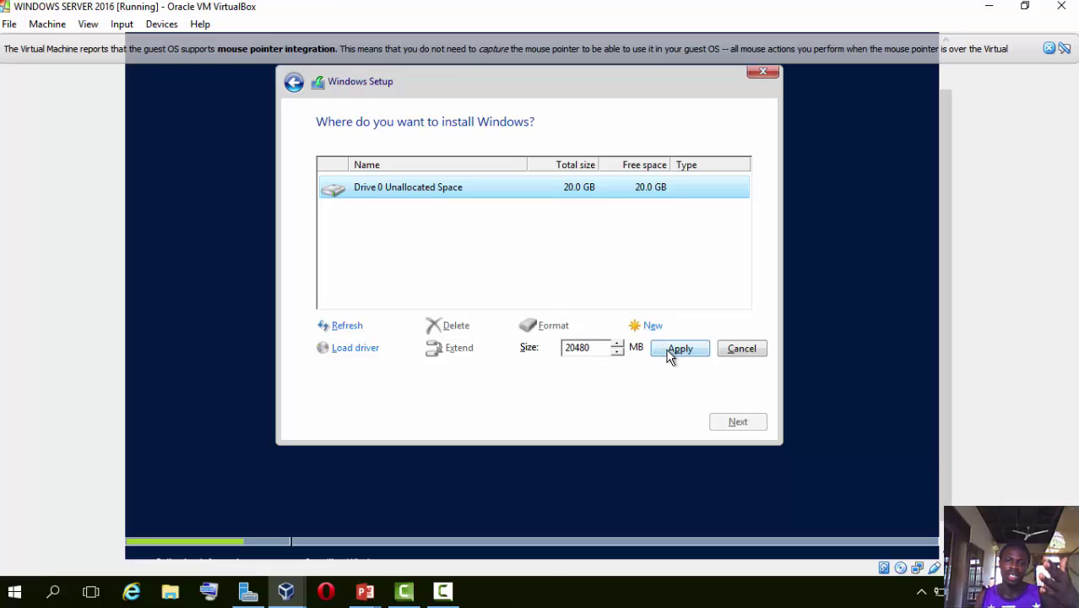
{"action": "left_click", "coordinate": [671, 351]}
{"action": "left_click", "coordinate": [639, 349]}
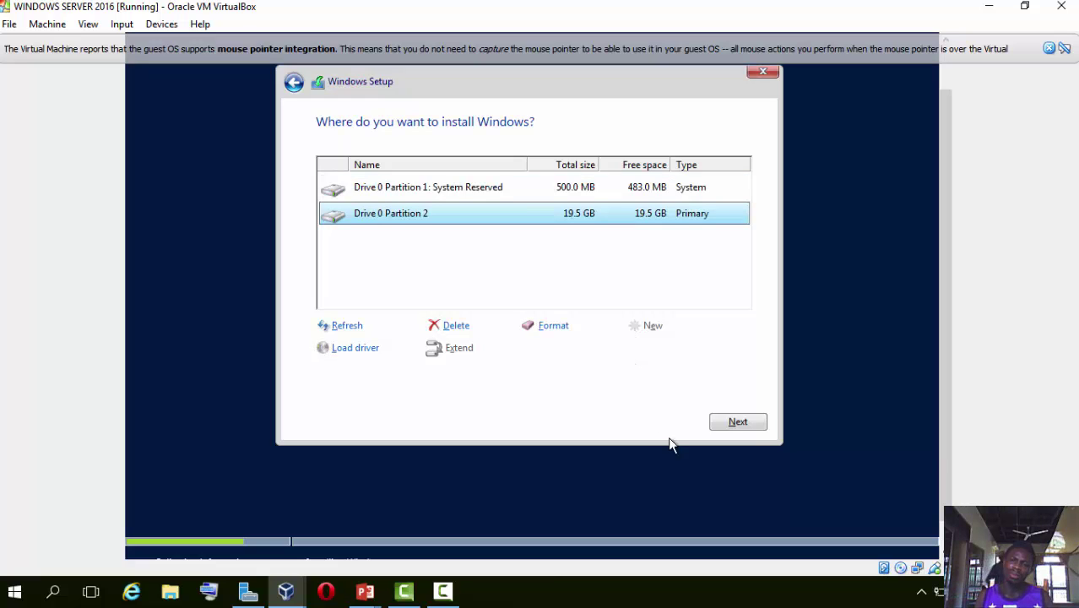
{"action": "left_click", "coordinate": [718, 423]}
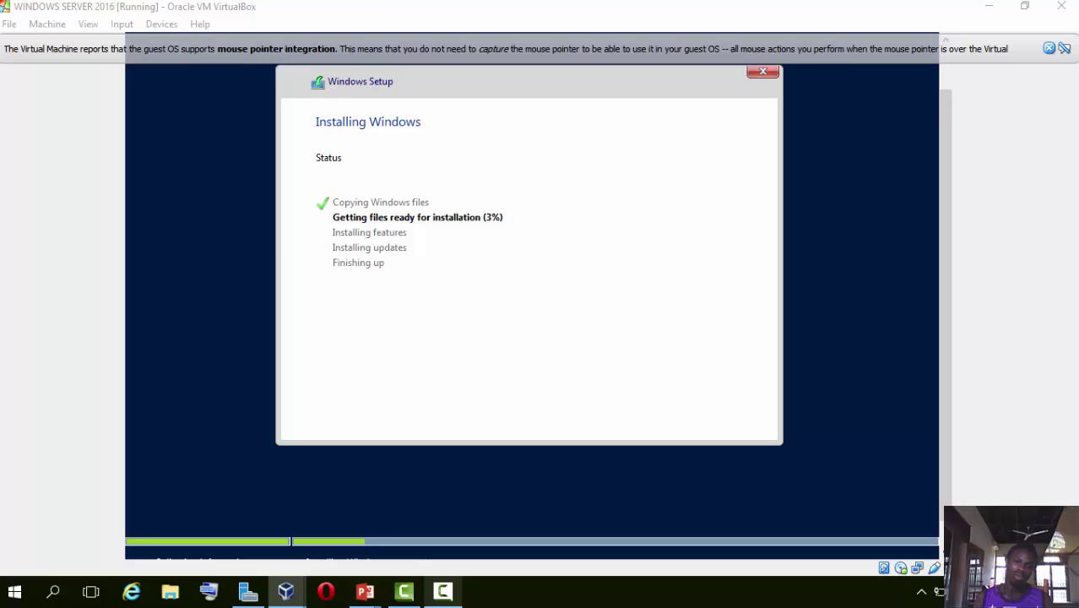
Wait for file installation to finish and the VM to reboot to the Windows logo.
{"action": "mouse_move", "coordinate": [442, 591]}
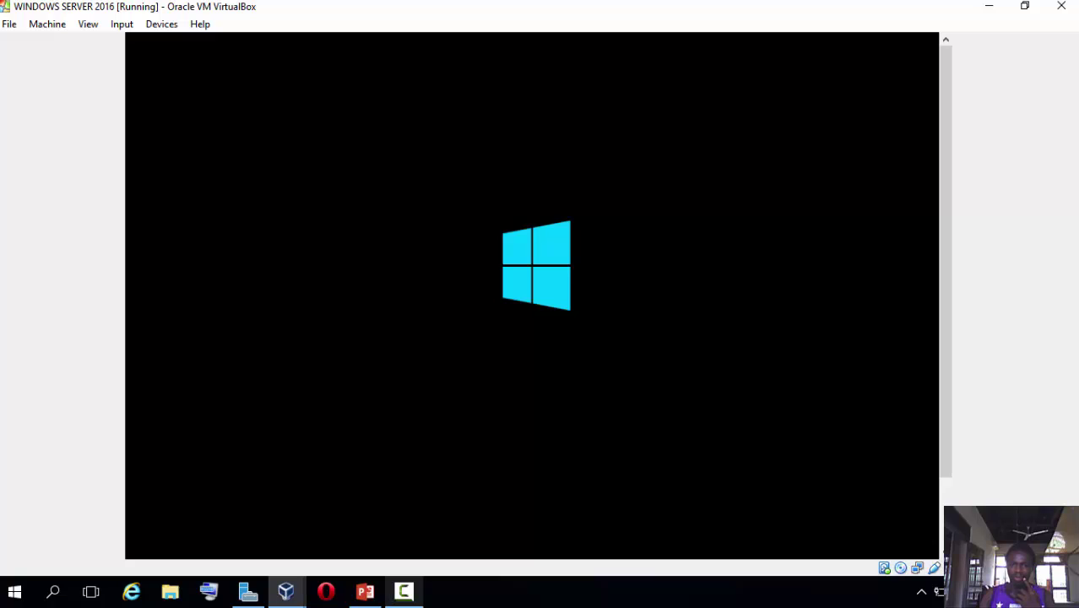
Wait through Windows Setup's Getting ready stage until the VM restarts to the boot-from-CD prompt.
{"action": "mouse_move", "coordinate": [404, 590]}
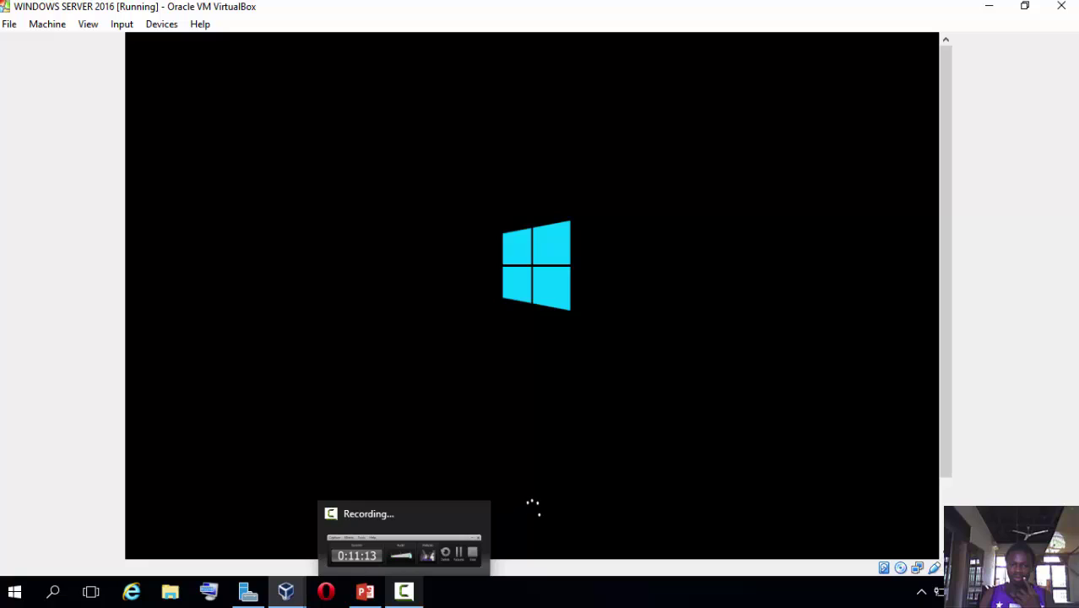
{"action": "left_click", "coordinate": [403, 591]}
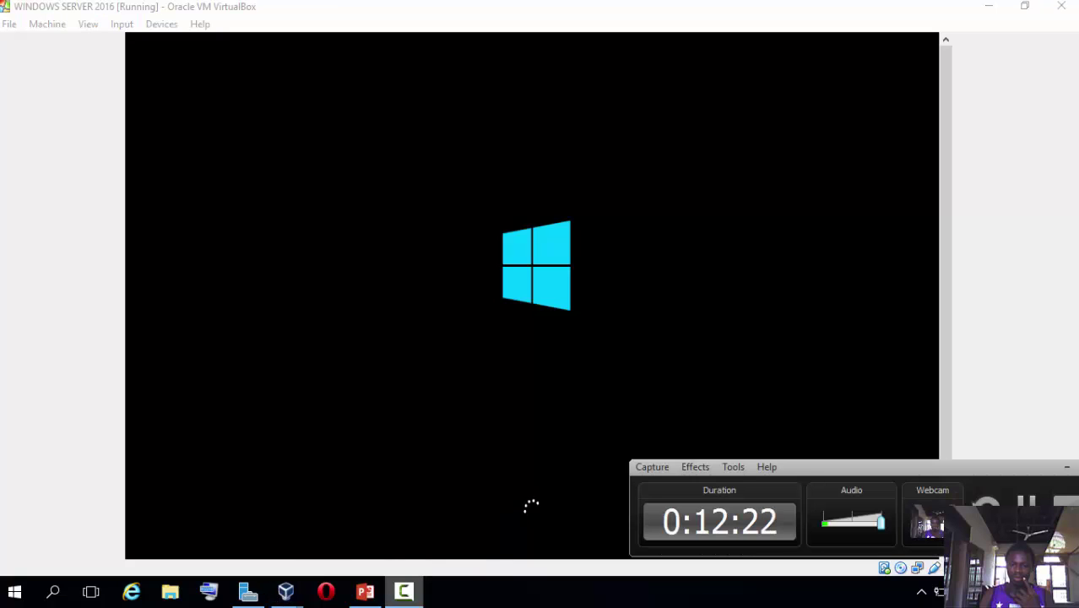
{"action": "left_click", "coordinate": [1067, 466]}
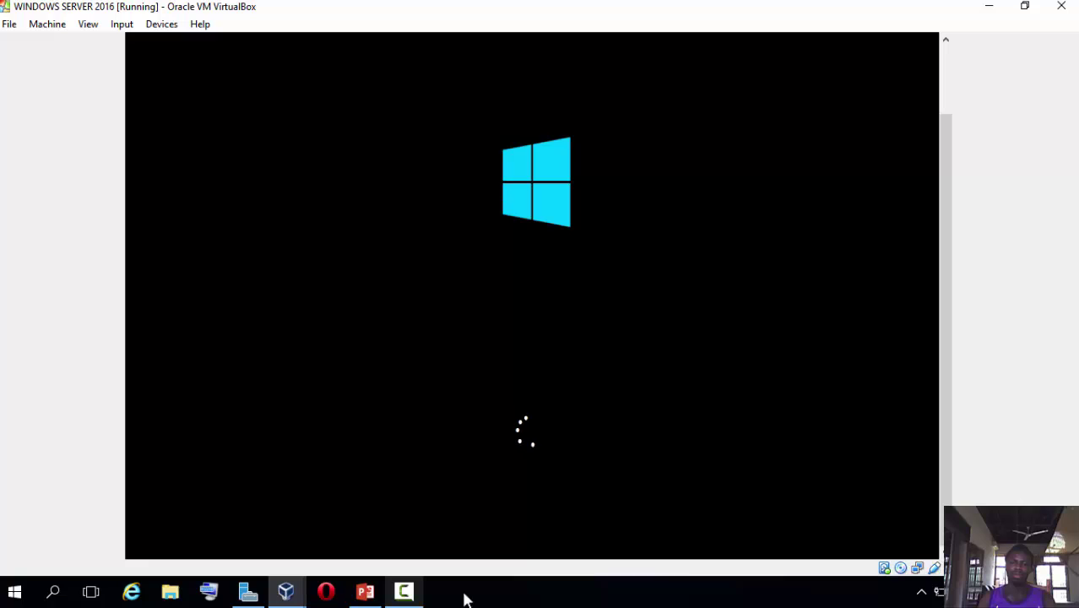
{"action": "left_click", "coordinate": [408, 594]}
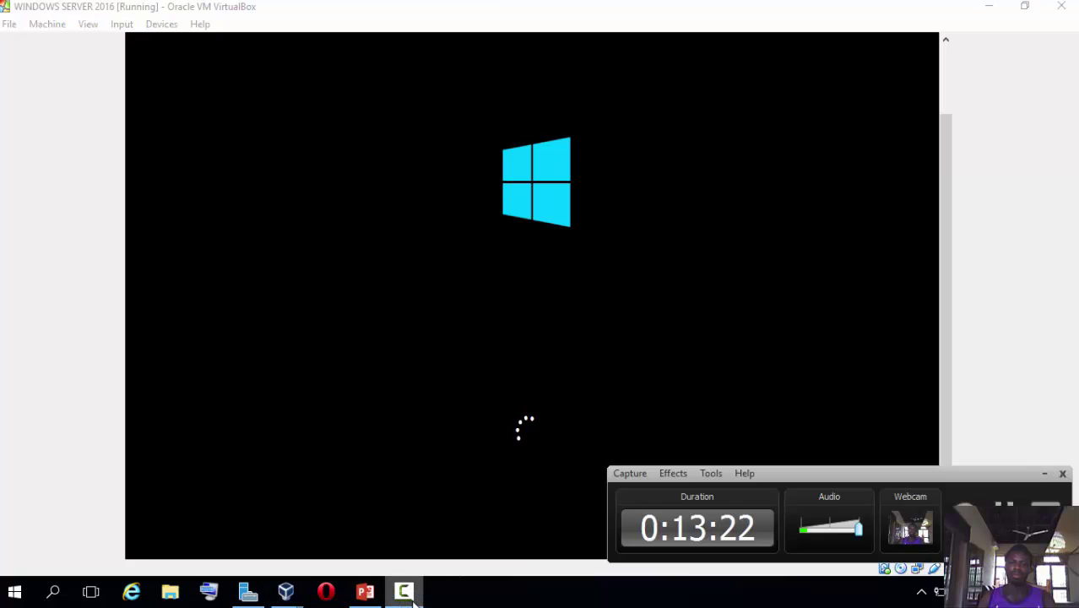
{"action": "left_click", "coordinate": [413, 600]}
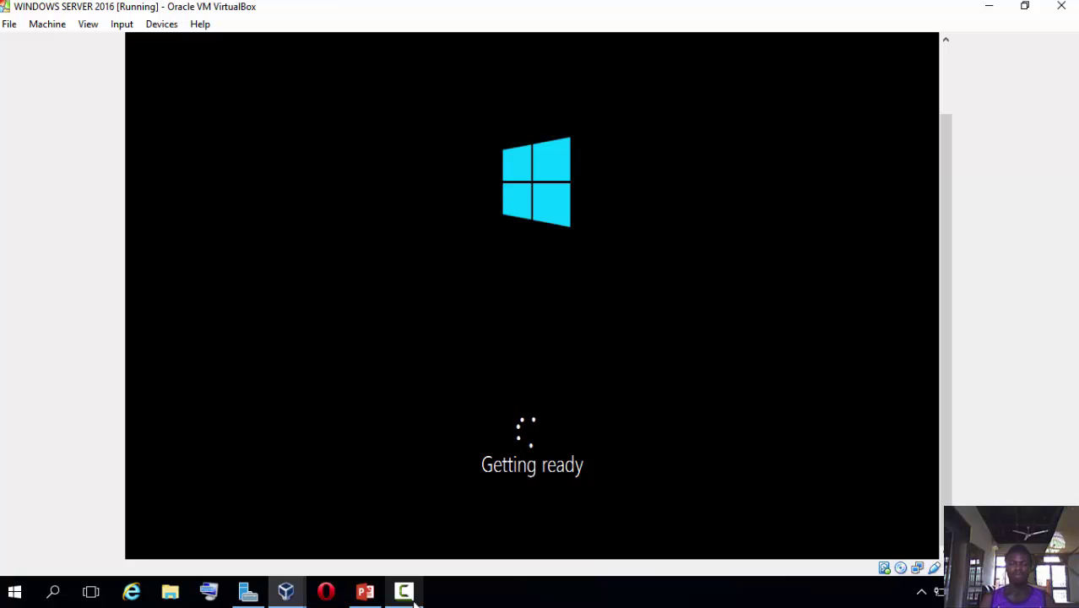
{"action": "left_click", "coordinate": [404, 591]}
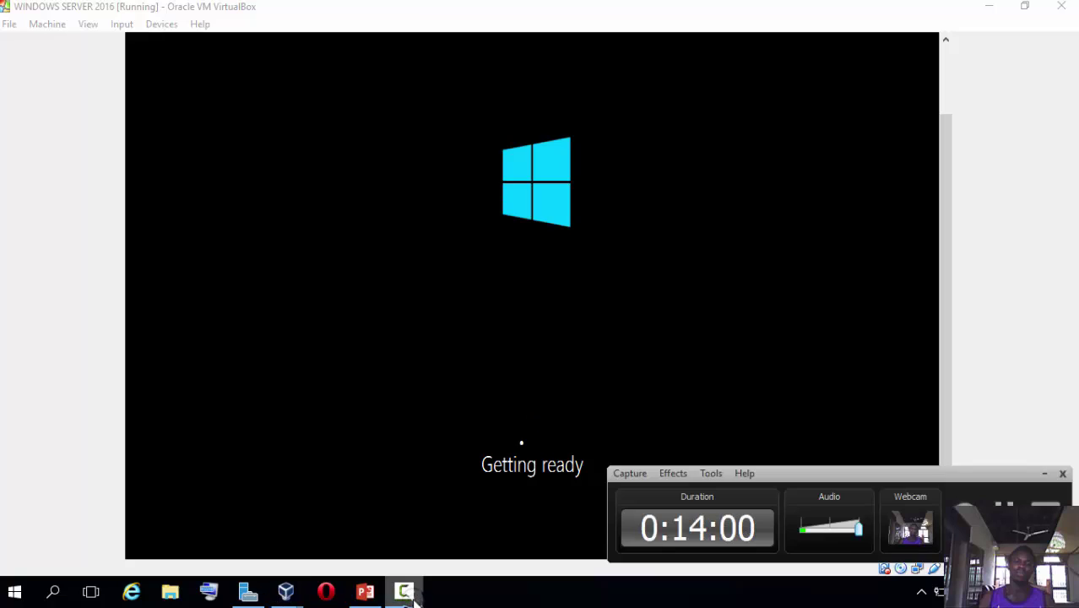
{"action": "left_click", "coordinate": [413, 598]}
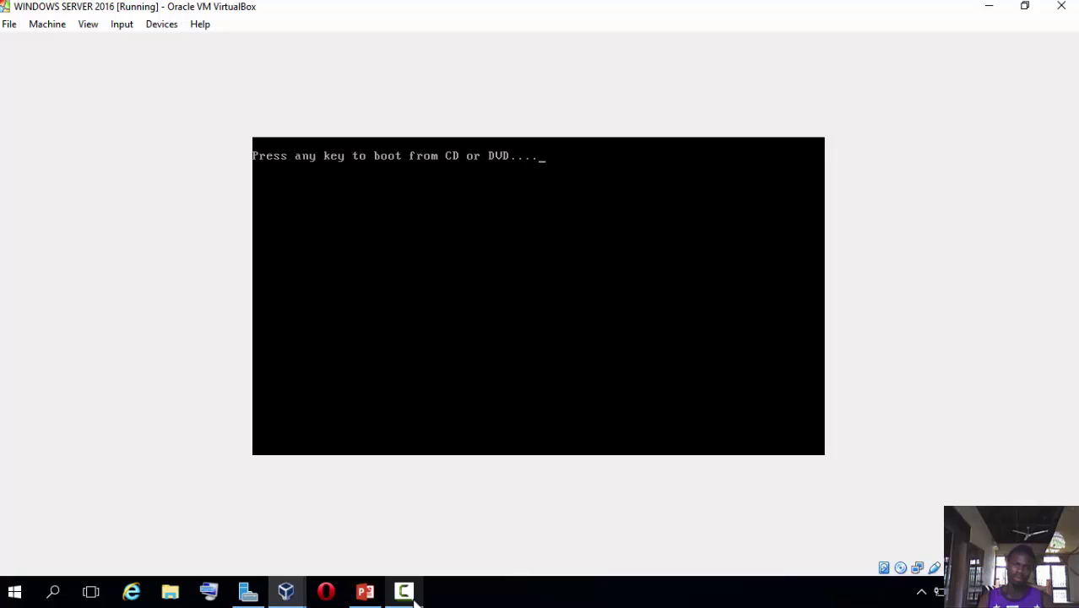
Boot the VM and wait until the Customize settings administrator password page appears.
{"action": "key", "text": "Return"}
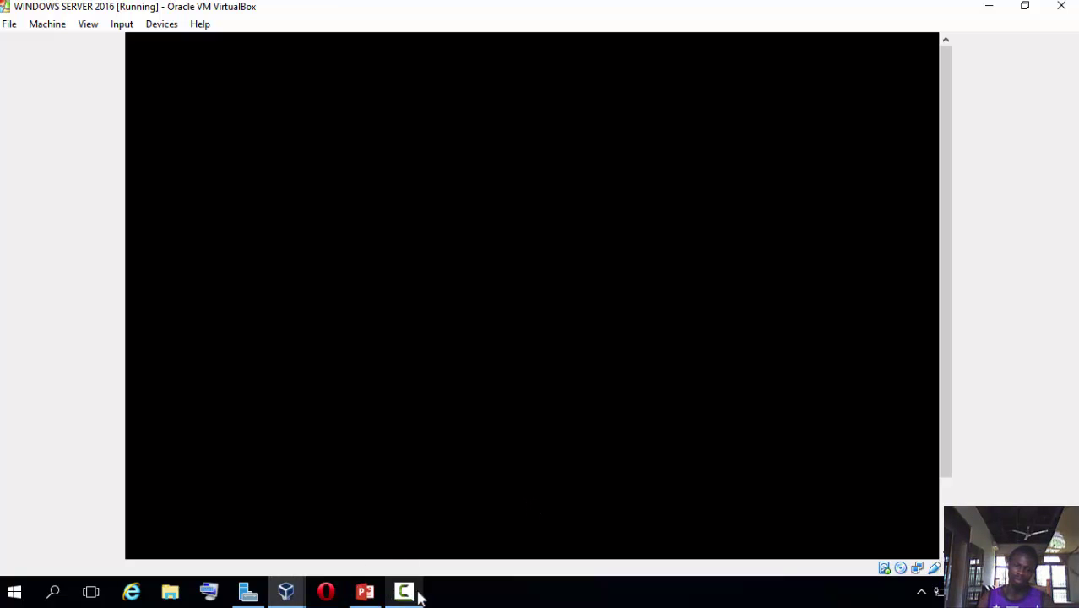
{"action": "mouse_move", "coordinate": [410, 595]}
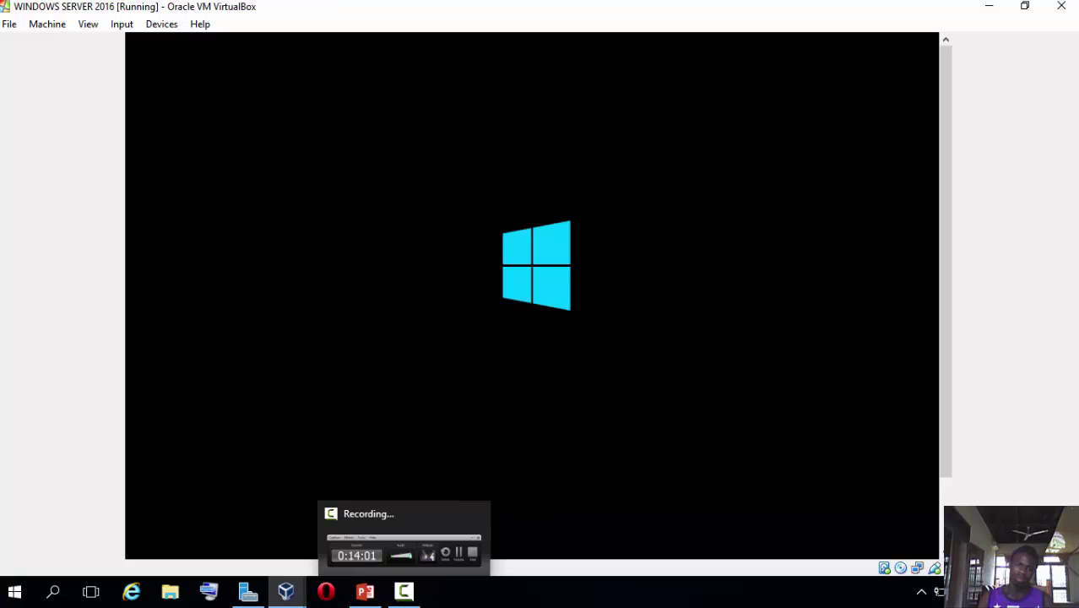
{"action": "mouse_move", "coordinate": [402, 574]}
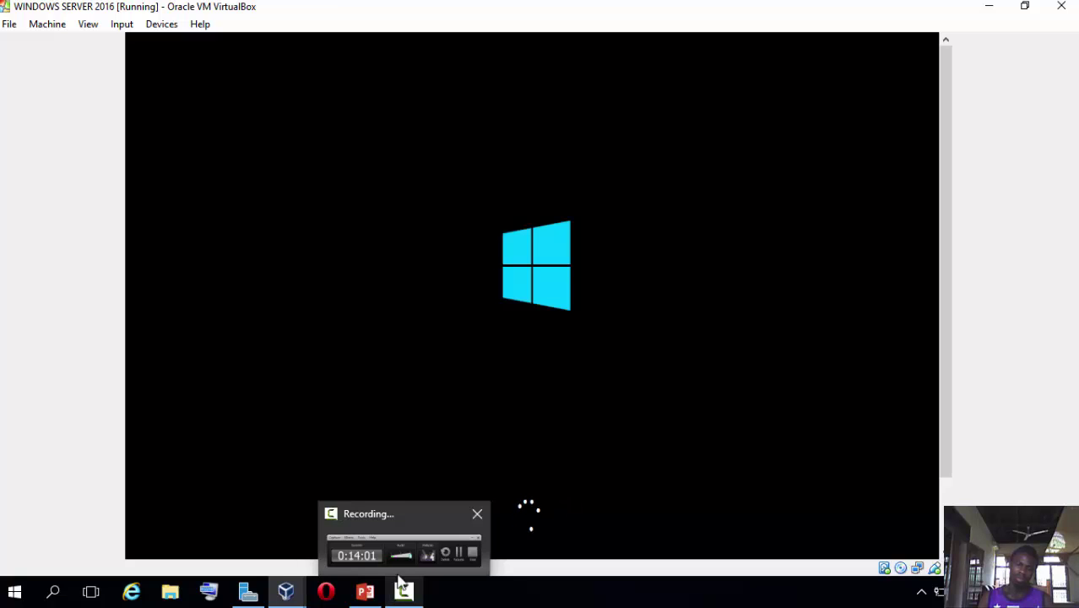
{"action": "left_click", "coordinate": [401, 527]}
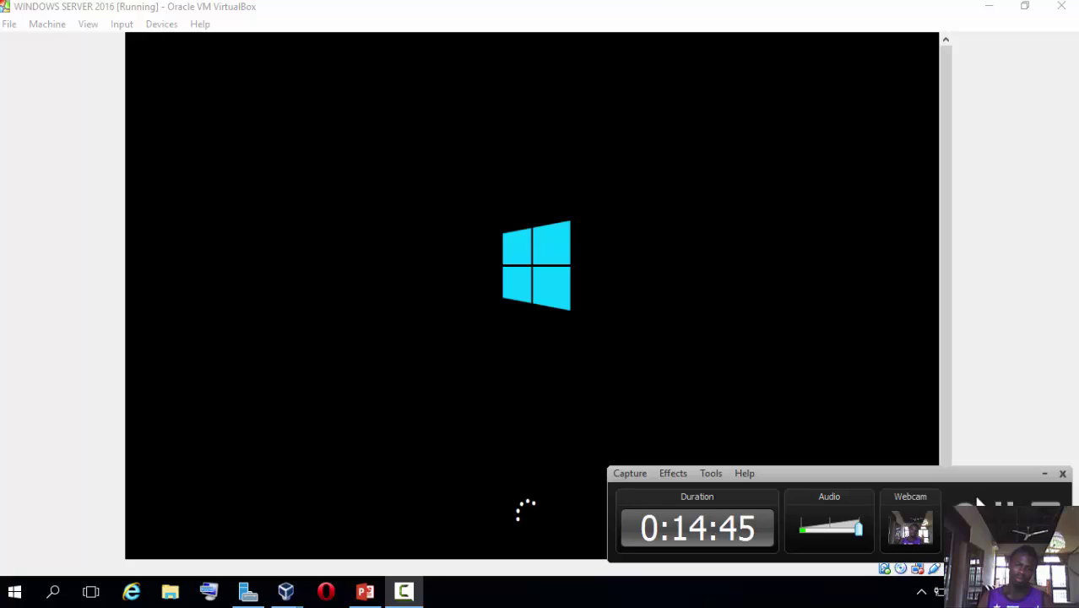
{"action": "left_click", "coordinate": [1043, 476]}
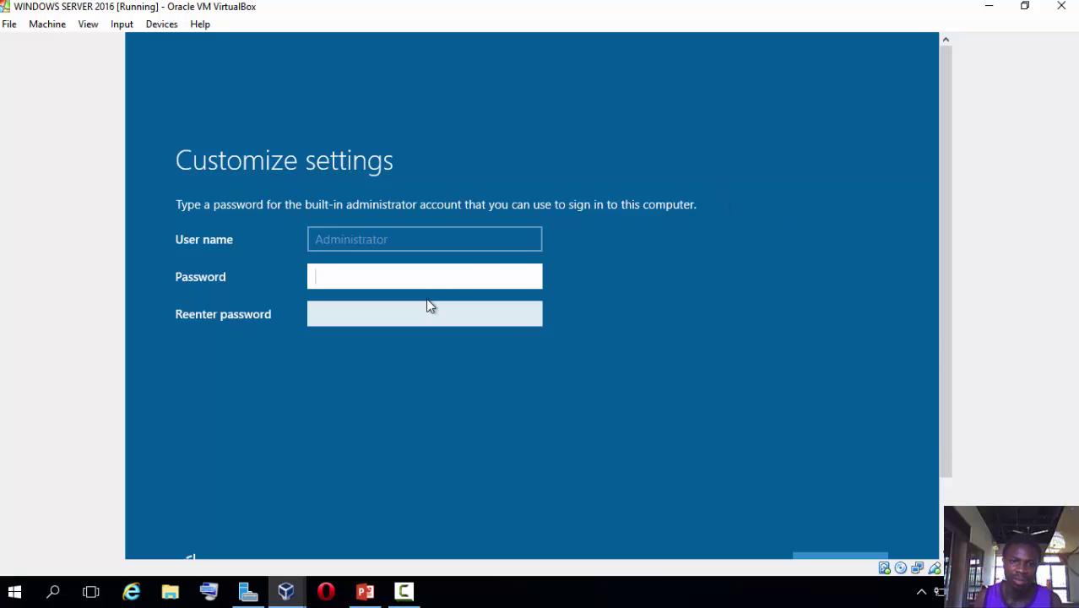
Enter the administrator password in Password and Reenter password, then submit it.
{"action": "type", "text": "P"}
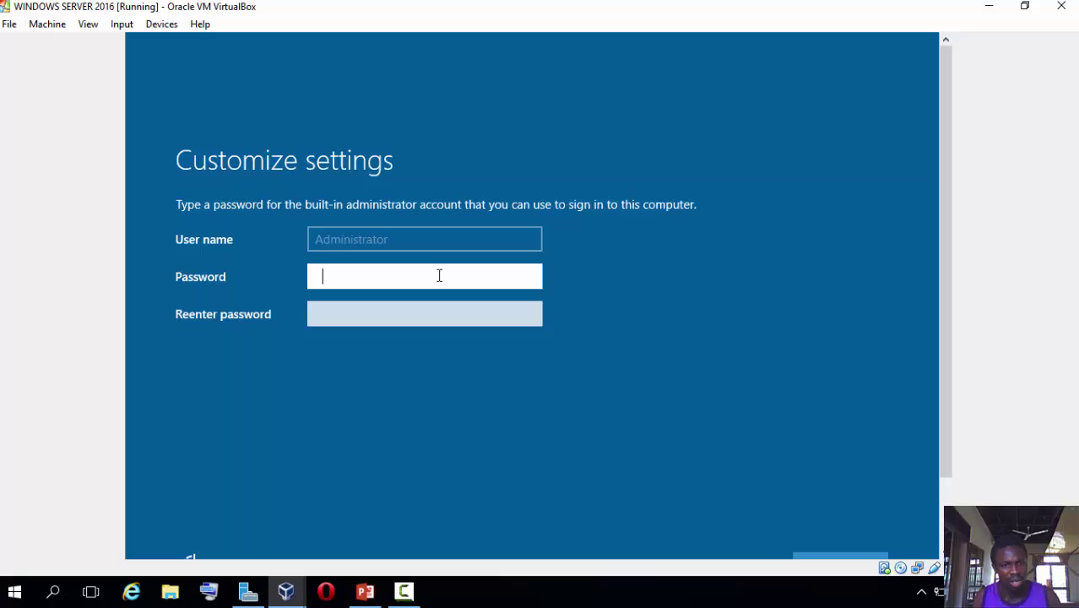
{"action": "type", "text": "P@ss"}
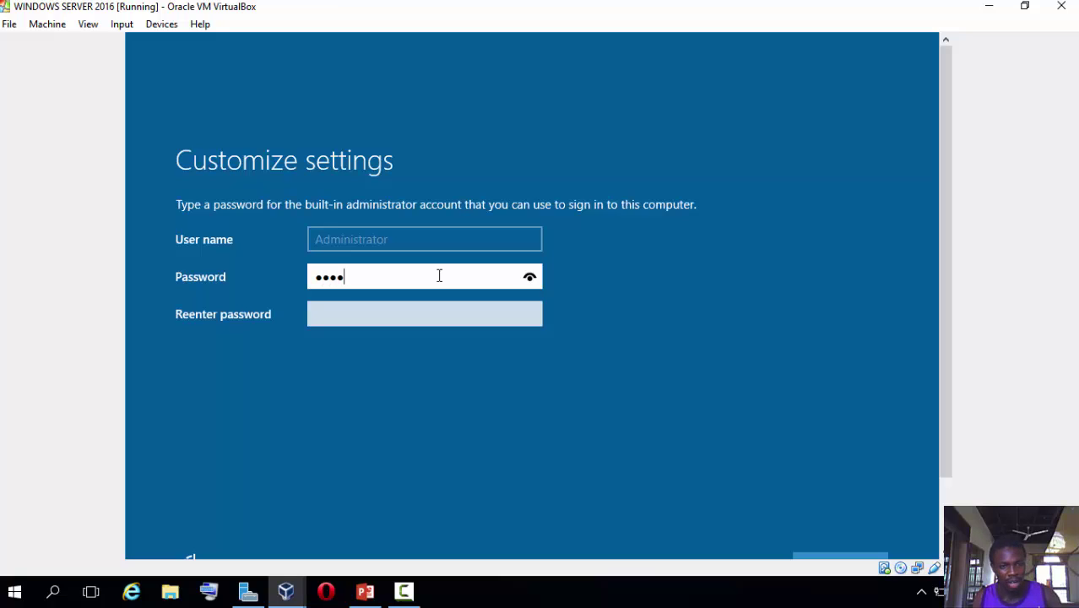
{"action": "type", "text": "w"}
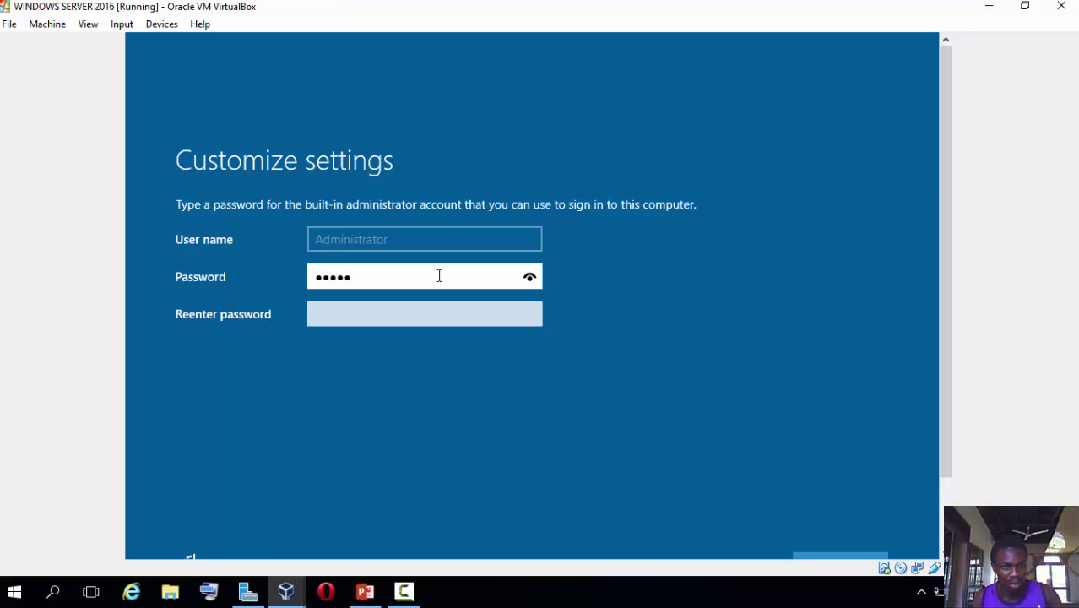
{"action": "type", "text": "ord"}
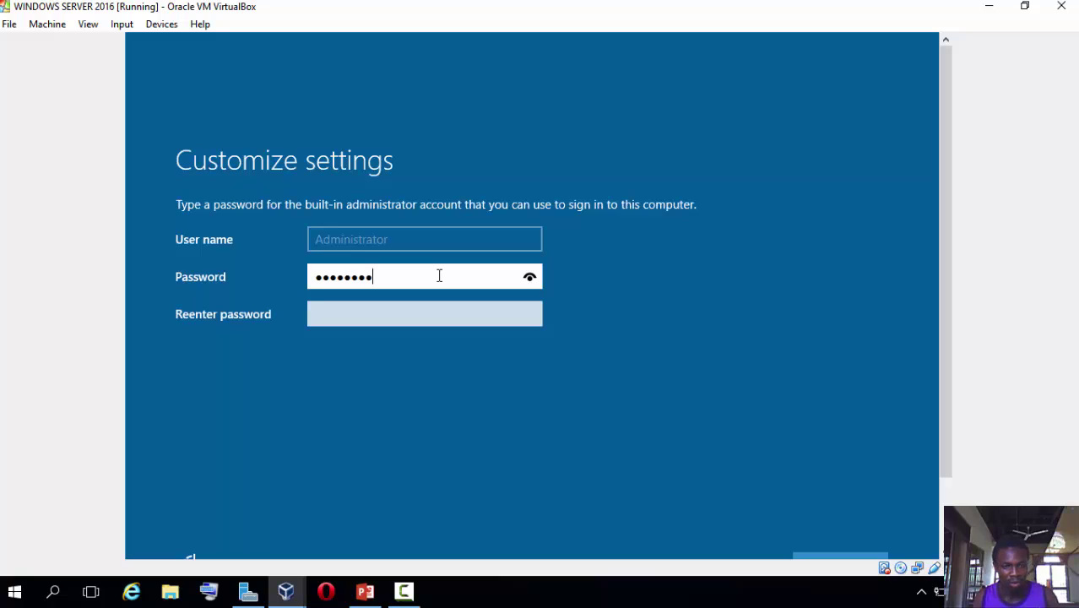
{"action": "left_click", "coordinate": [432, 316]}
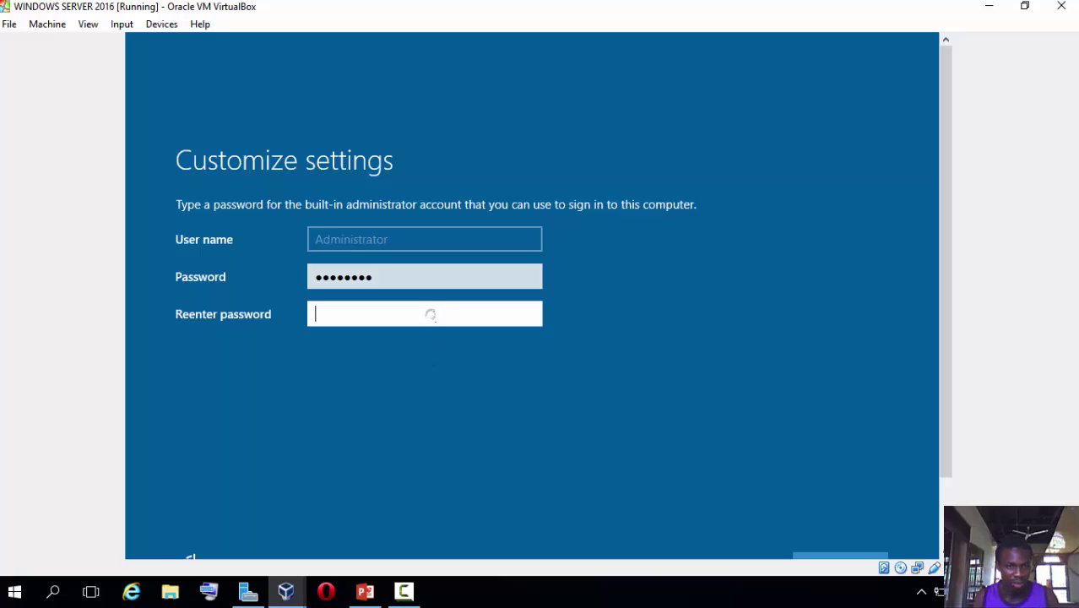
{"action": "type", "text": "Passw"}
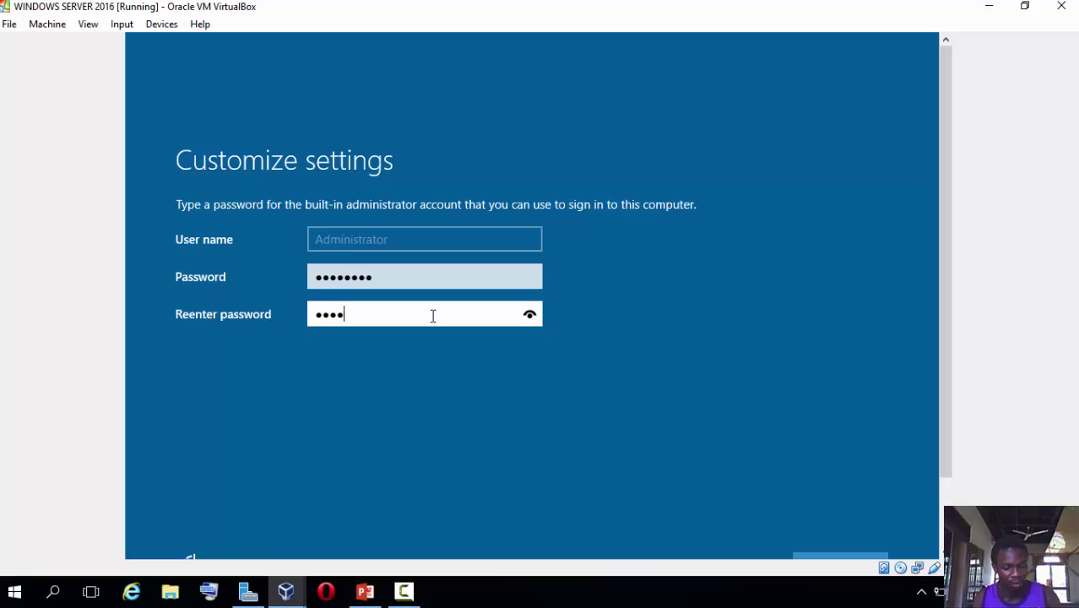
{"action": "type", "text": "ord"}
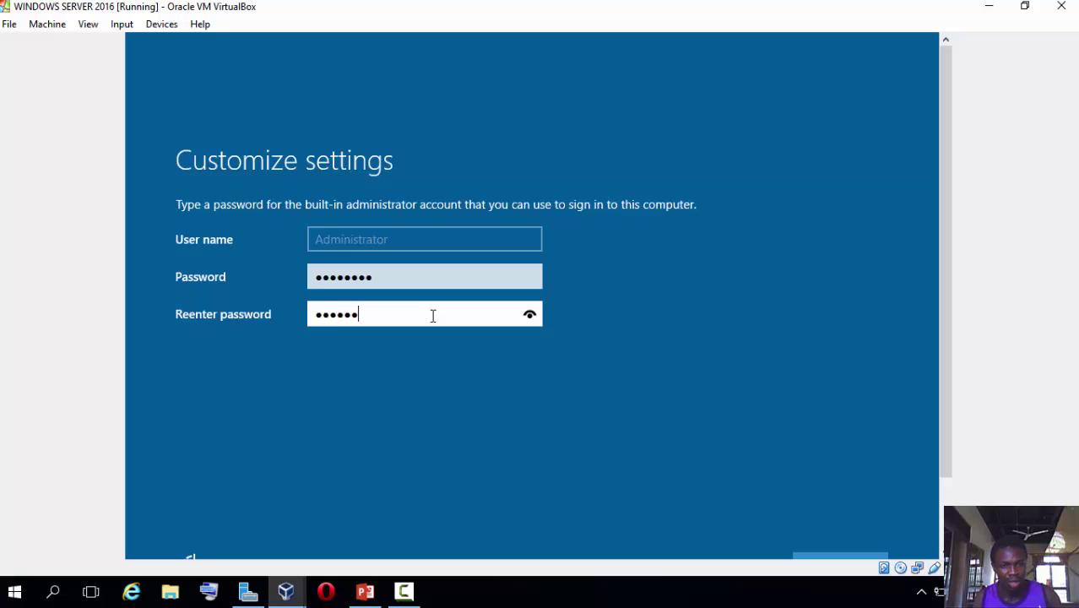
{"action": "type", "text": "1"}
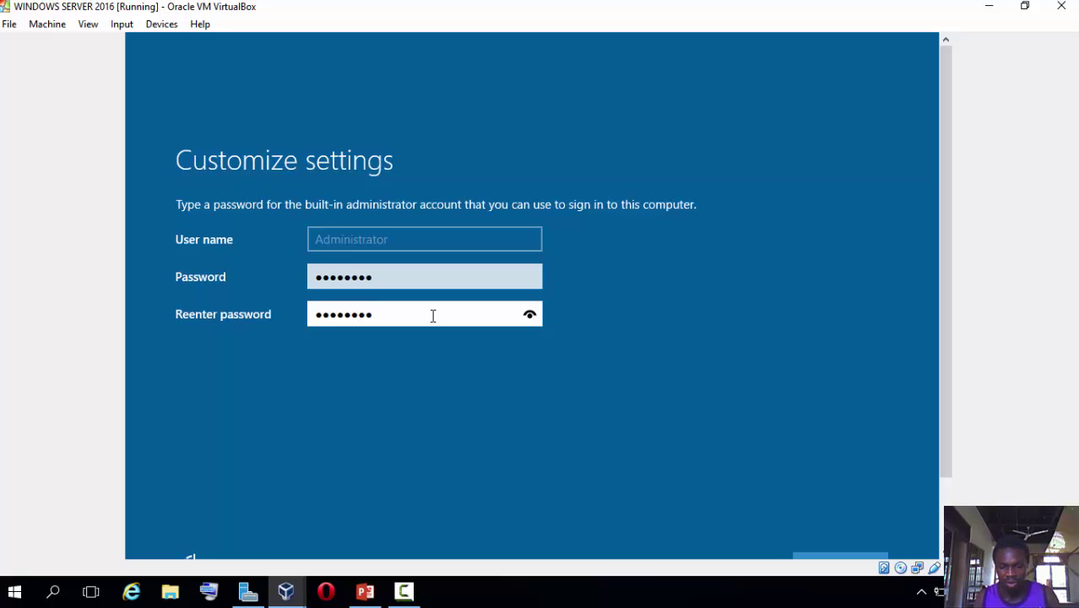
{"action": "key", "text": "Return"}
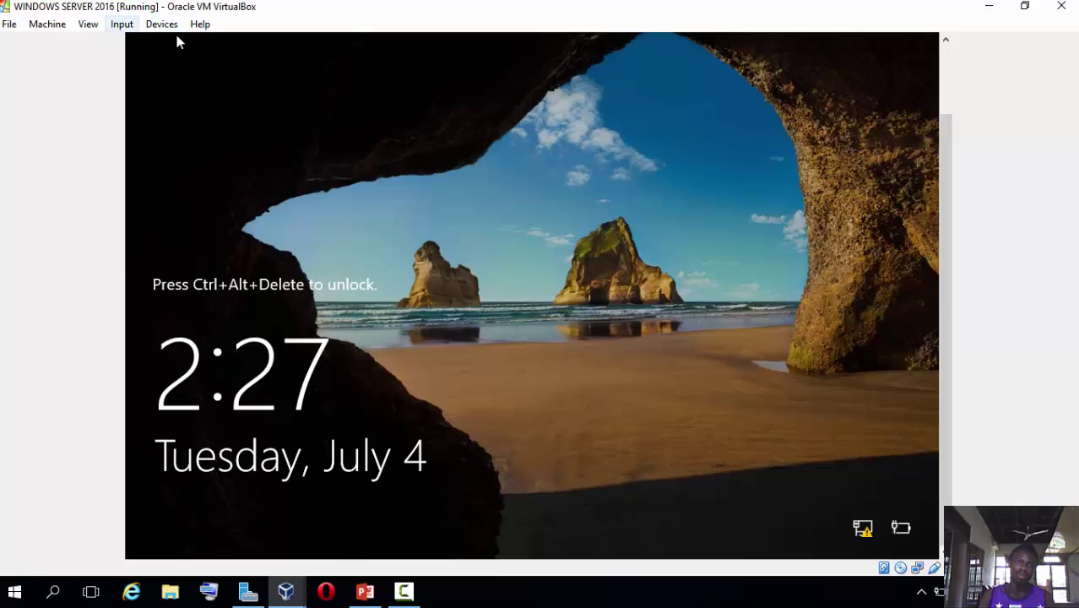
Send Ctrl-Alt-Del to the server through Input > Keyboard to dismiss the lock screen.
{"action": "key", "text": "alt+i"}
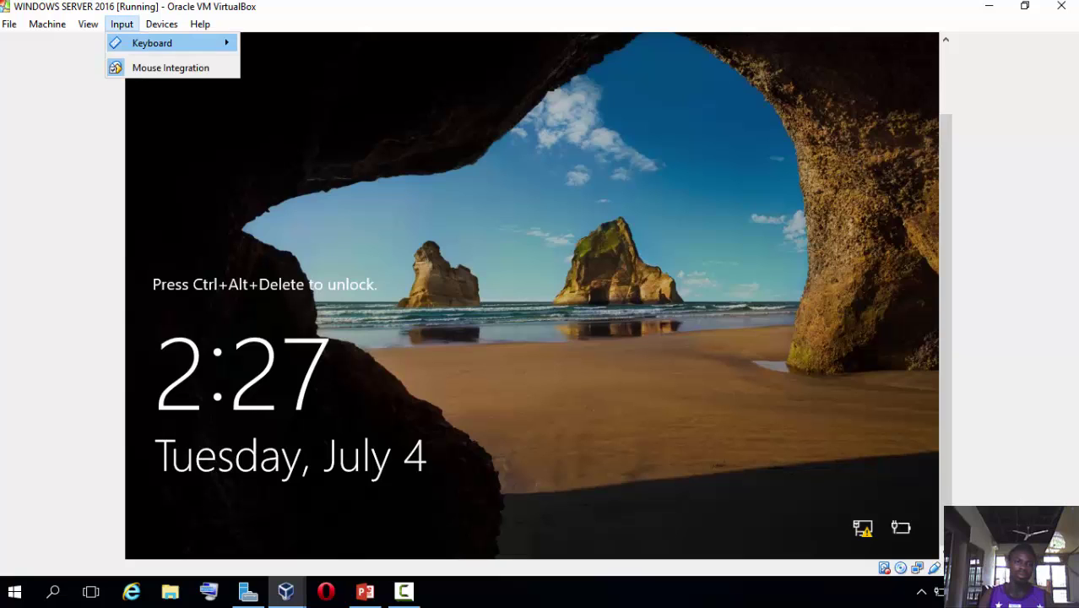
{"action": "key", "text": "Right"}
{"action": "key", "text": "Down"}
{"action": "key", "text": "Return"}
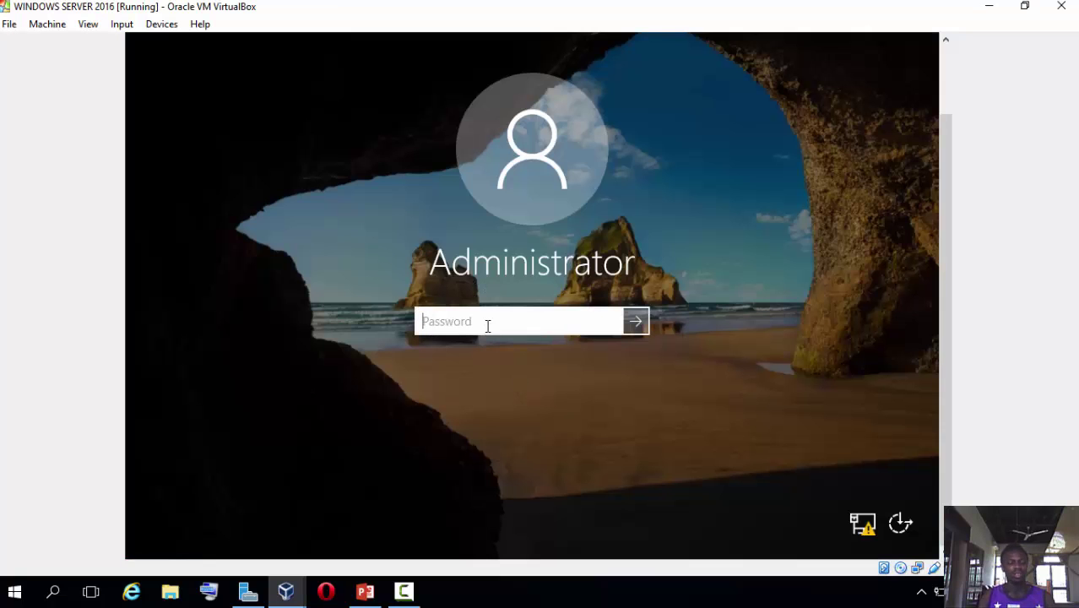
Sign in as Administrator with the account password.
{"action": "type", "text": "••••"}
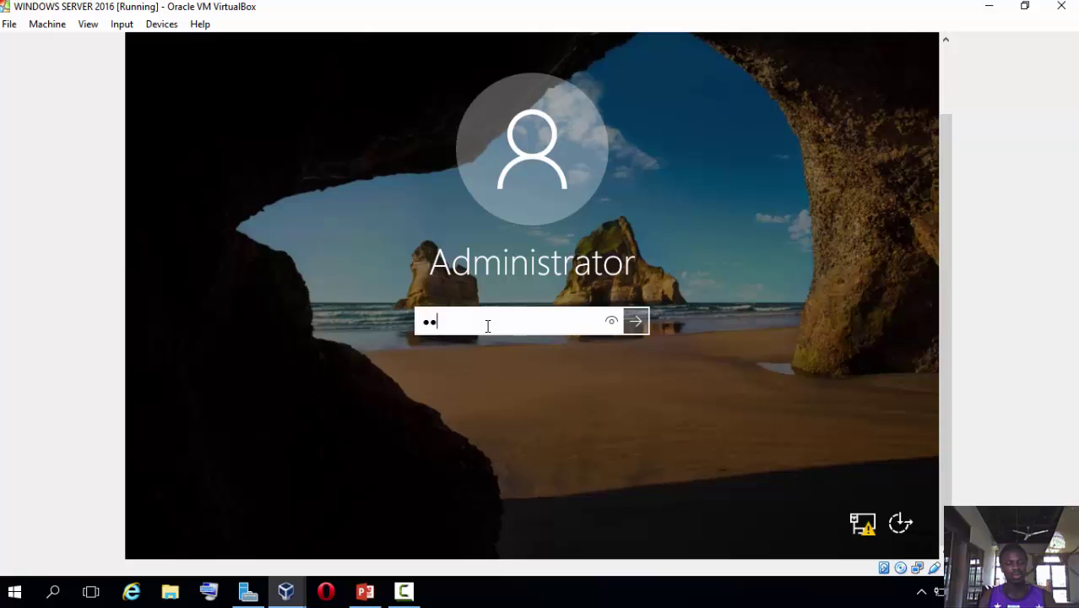
{"action": "type", "text": "•••••"}
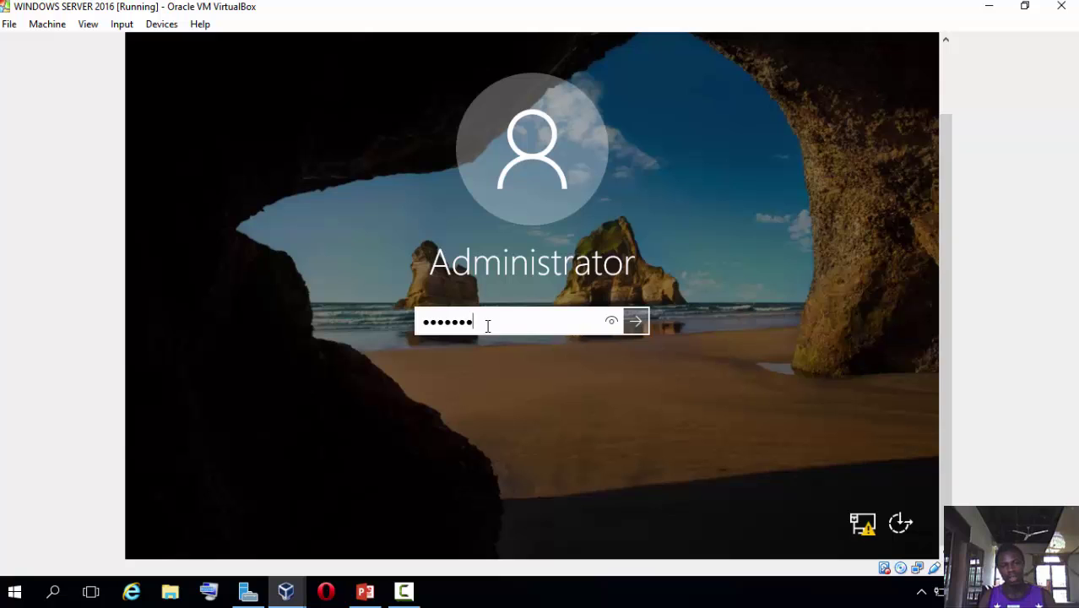
{"action": "key", "text": "Return"}
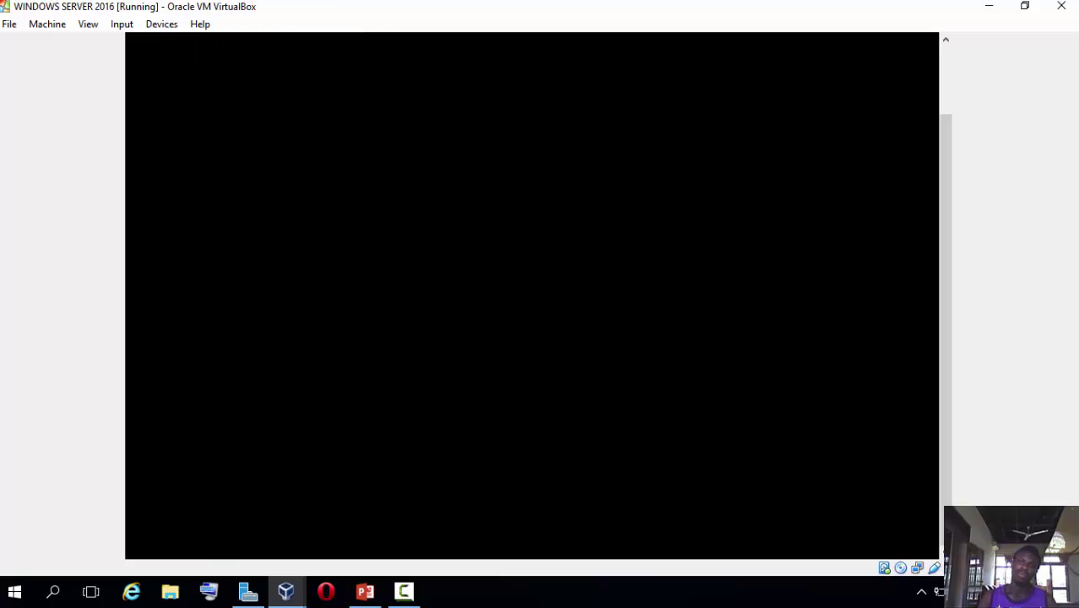
Wake the black VM display to reveal the server desktop with the Recycle Bin.
{"action": "left_click_drag", "start_coordinate": [946, 338], "coordinate": [945, 296]}
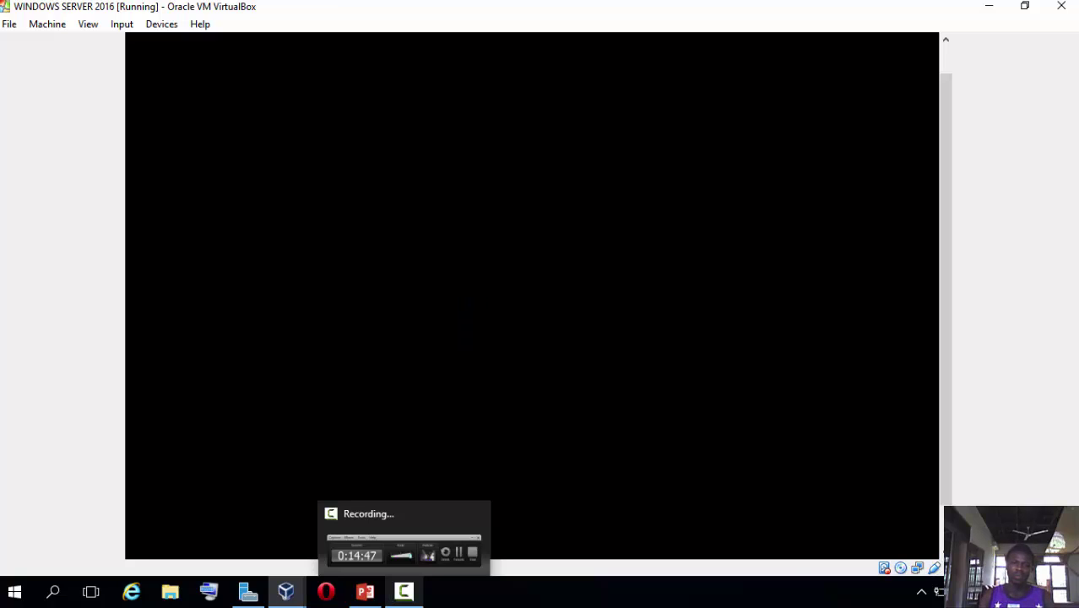
{"action": "left_click", "coordinate": [404, 591]}
{"action": "left_click", "coordinate": [536, 509]}
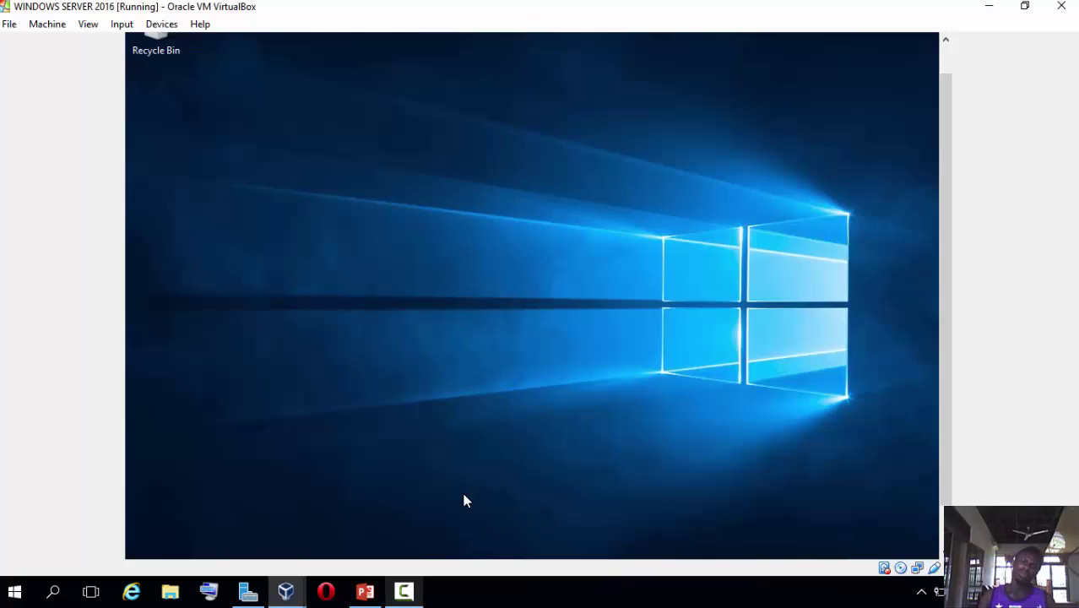
{"action": "left_click_drag", "start_coordinate": [945, 318], "coordinate": [943, 375]}
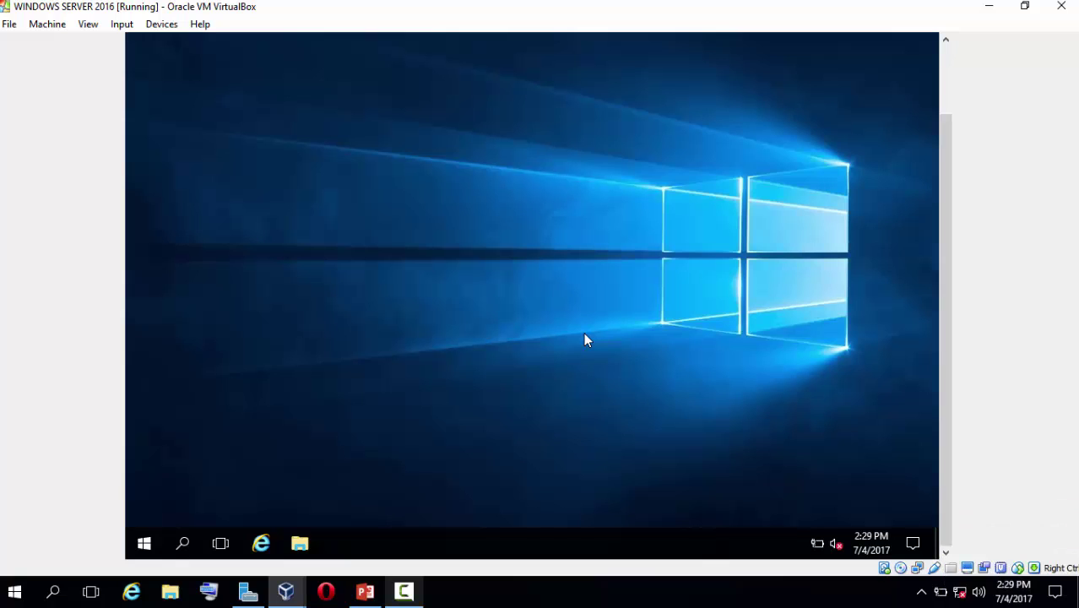
{"action": "left_click", "coordinate": [413, 598]}
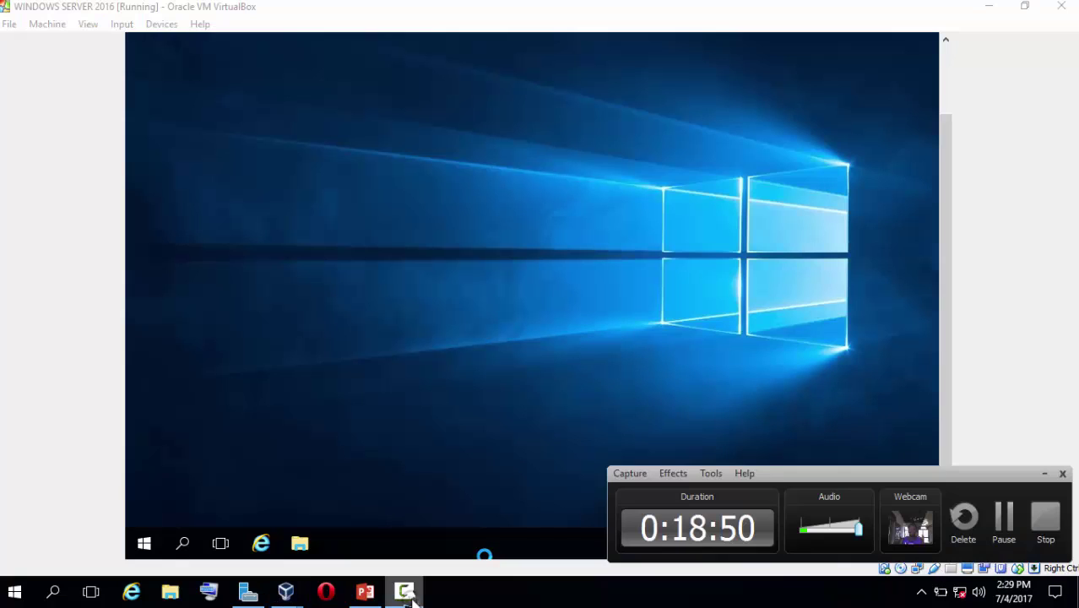